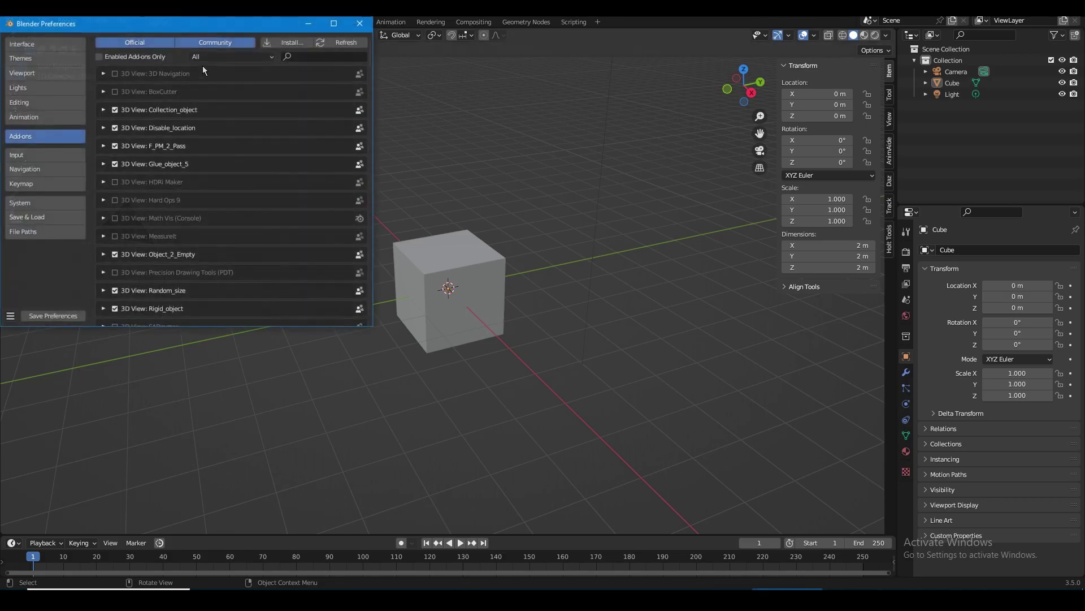
Install the bone_simulation3_1.0.0.zip add-on from the Bone_simulation bookmark folder and enable it.
click(290, 45)
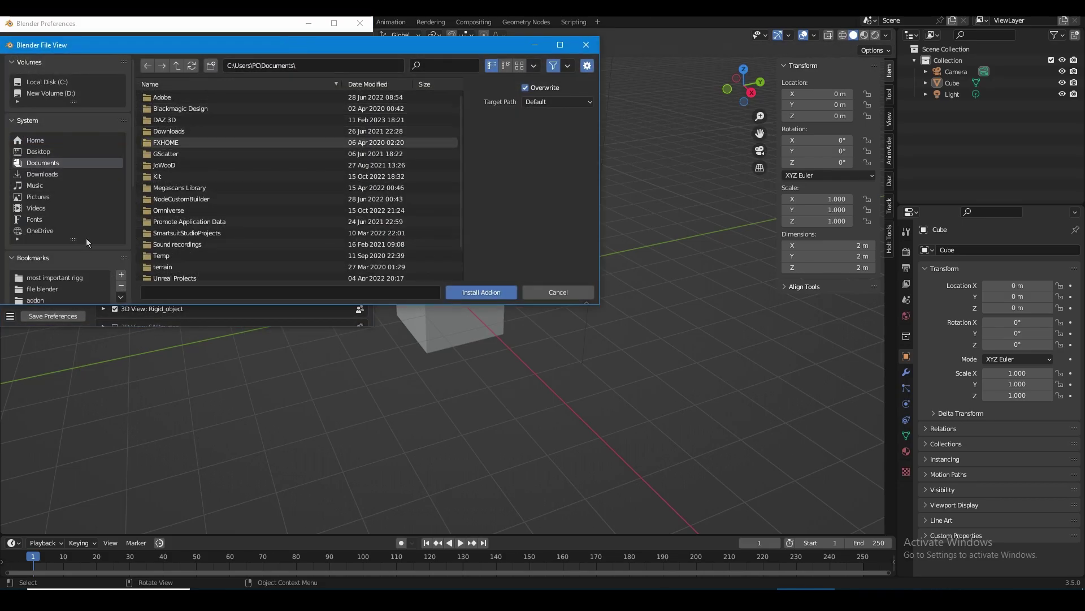
scroll(50, 284, down, 1)
click(46, 288)
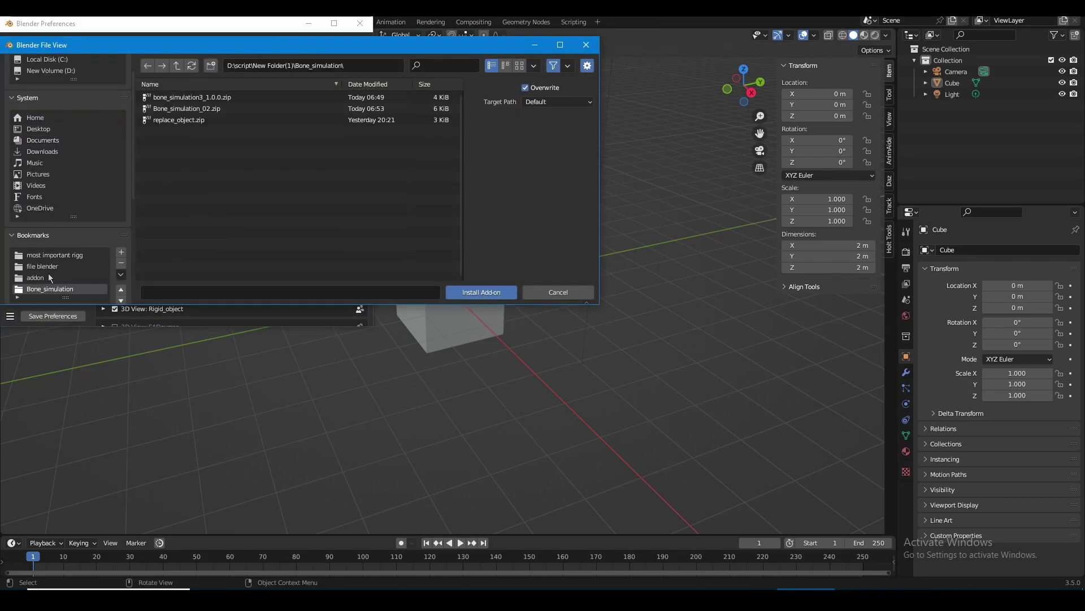
click(181, 99)
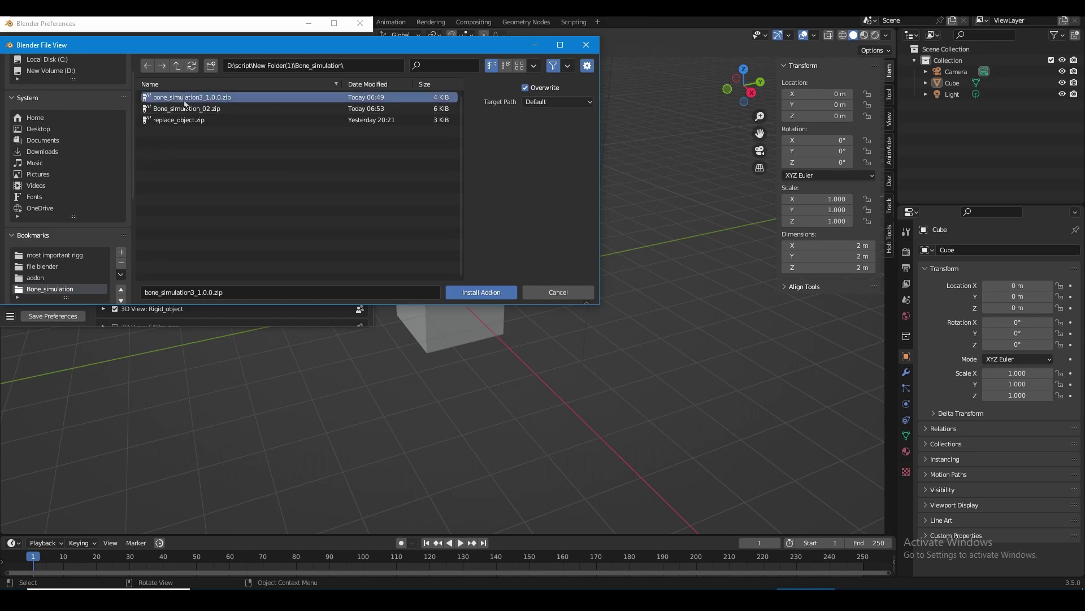
click(481, 292)
click(116, 74)
click(362, 57)
Install the replace_object.zip add-on, enable it and save the preferences.
click(285, 42)
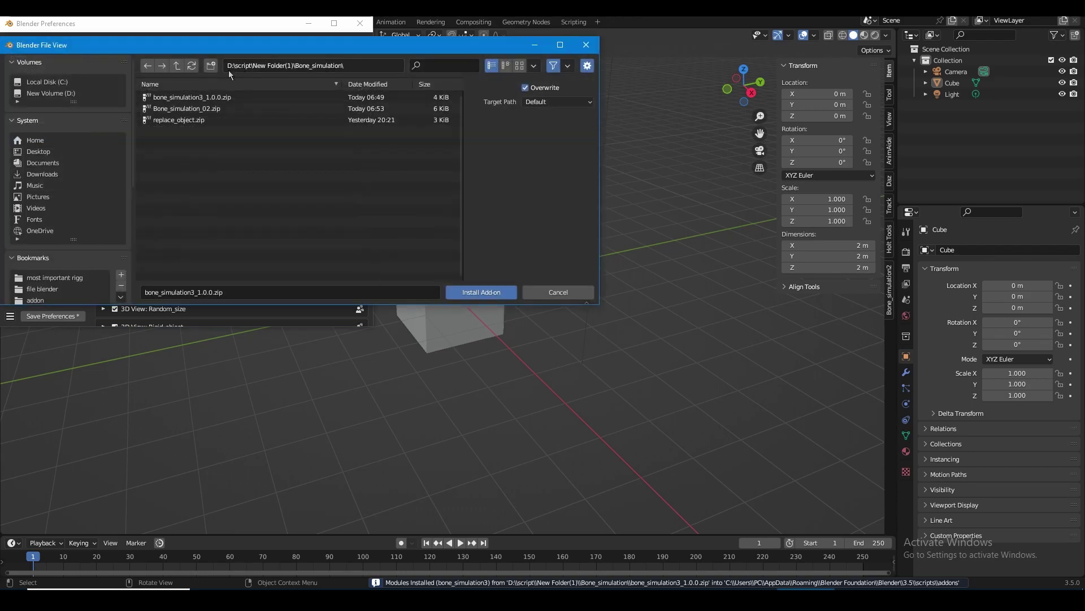
click(178, 120)
click(481, 291)
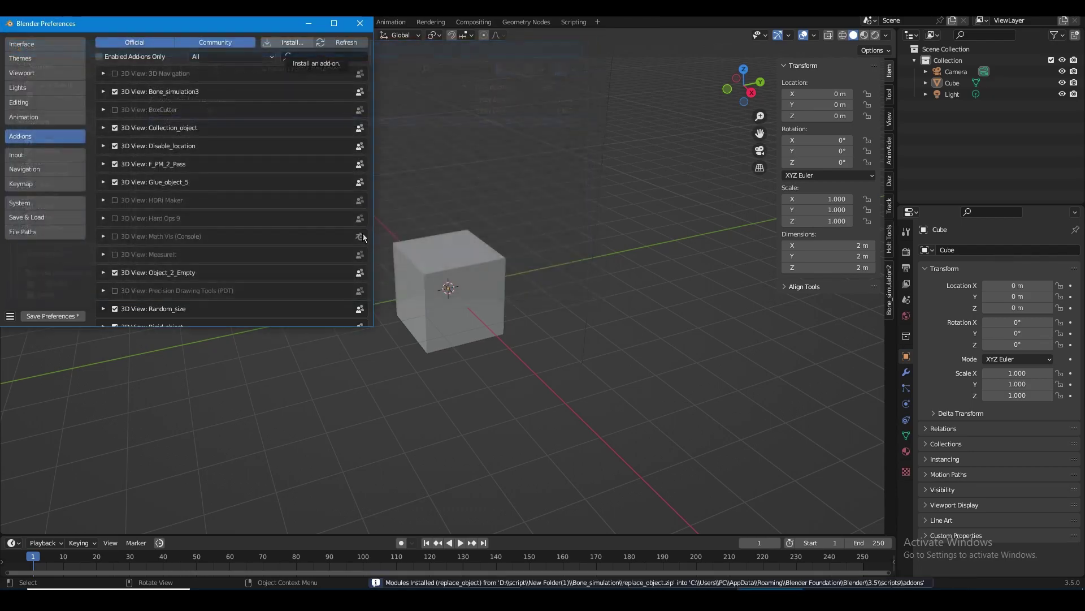
click(116, 74)
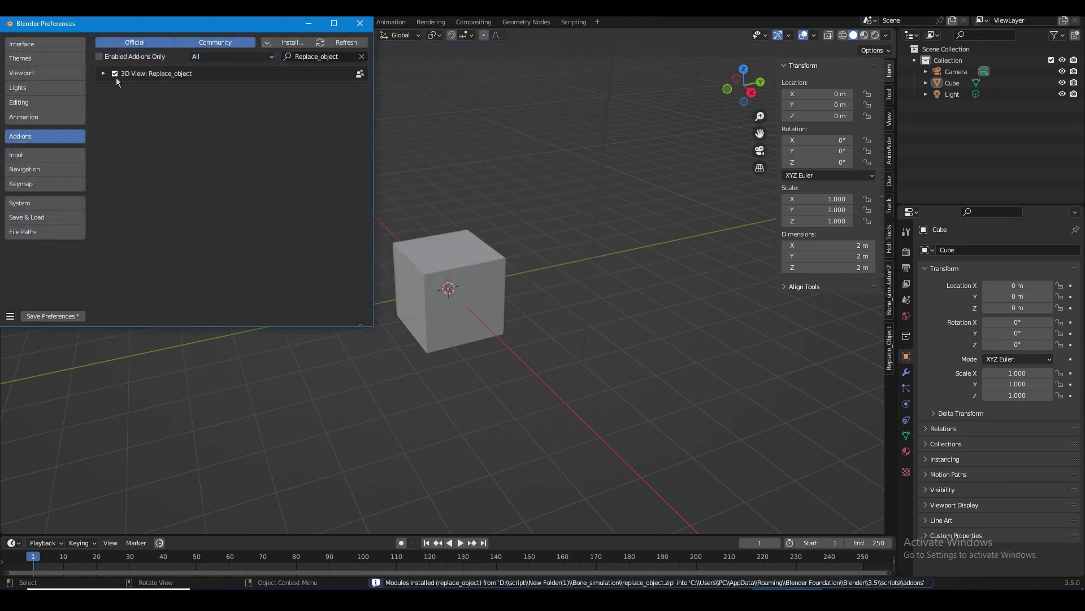
click(73, 315)
click(358, 23)
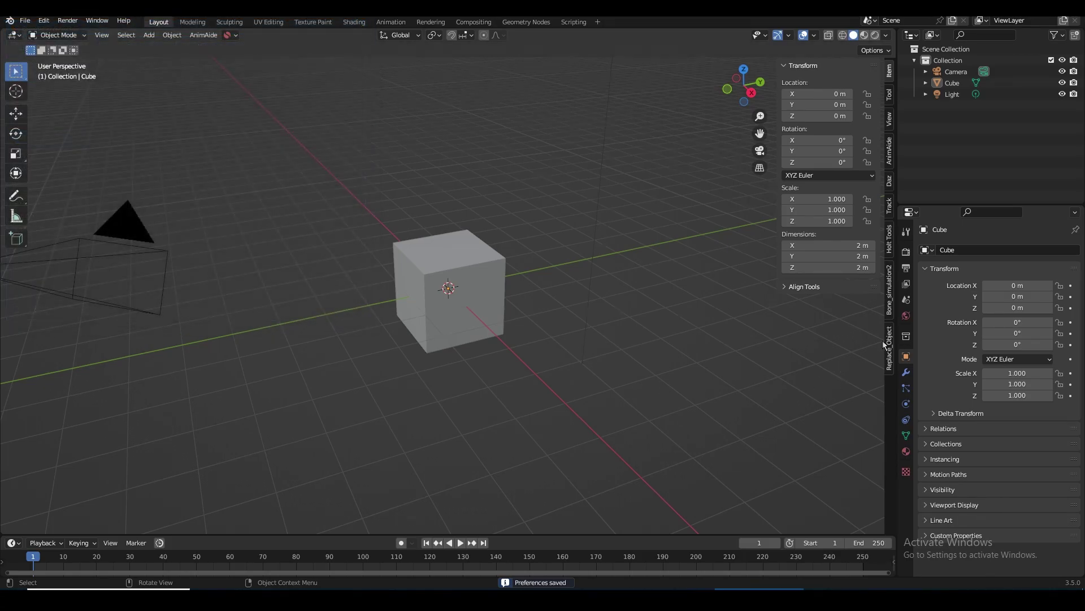
View the tools of the Bone_simulation2 and Replace_Object add-ons.
click(889, 294)
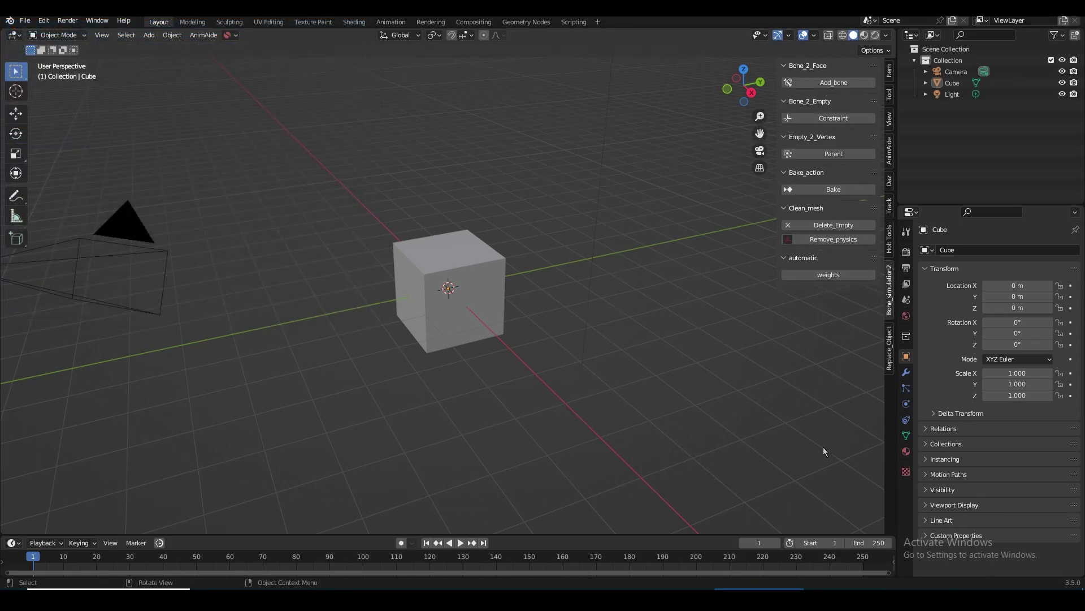
click(891, 356)
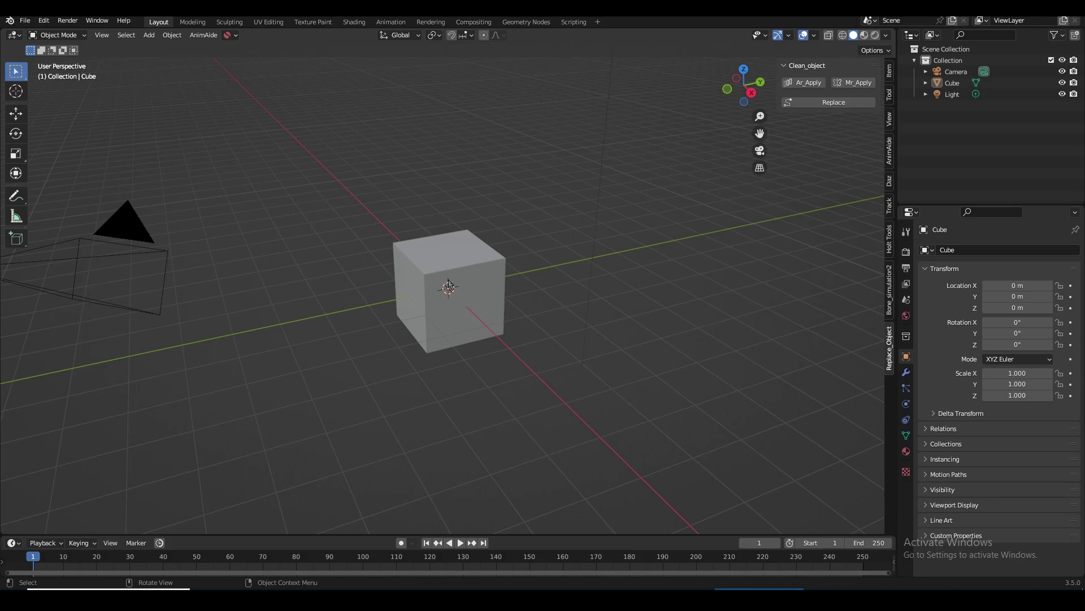
key(alt+z)
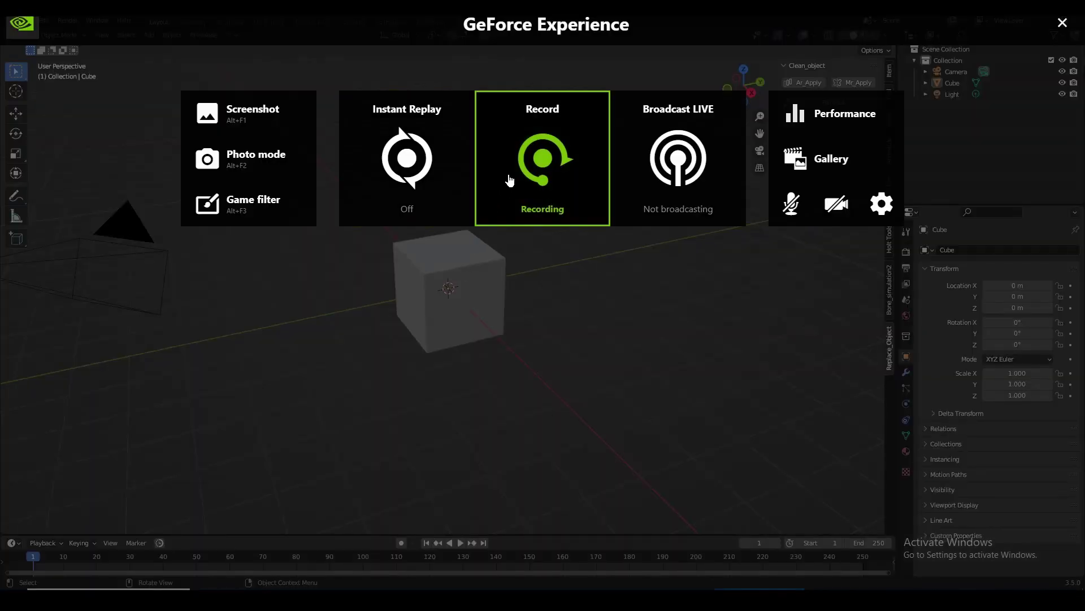
click(506, 213)
click(487, 237)
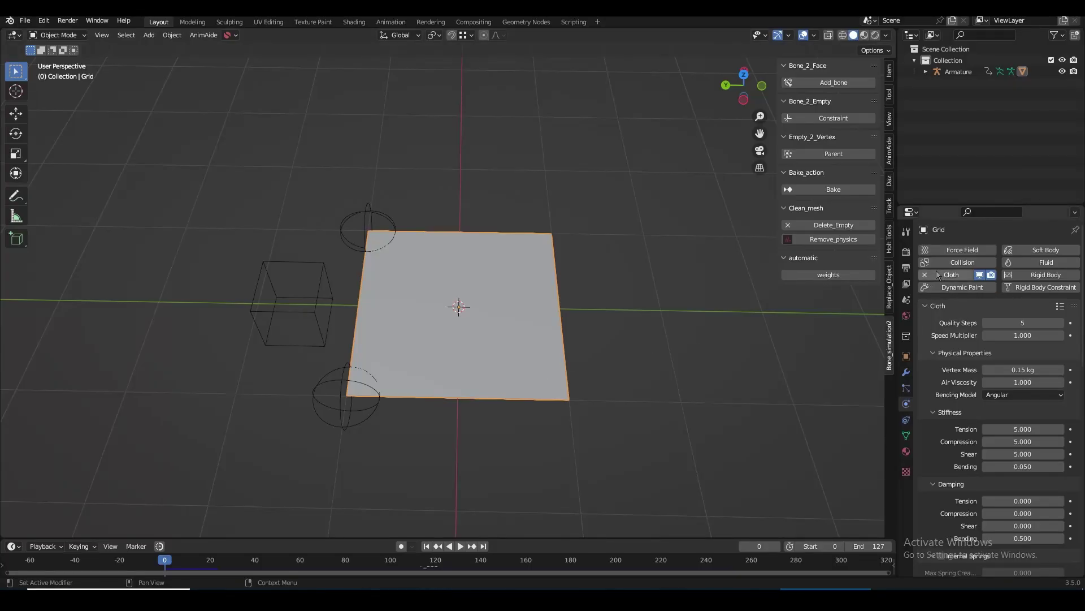
Play back the grid's cloth simulation, stop it and return to the first frame.
click(317, 285)
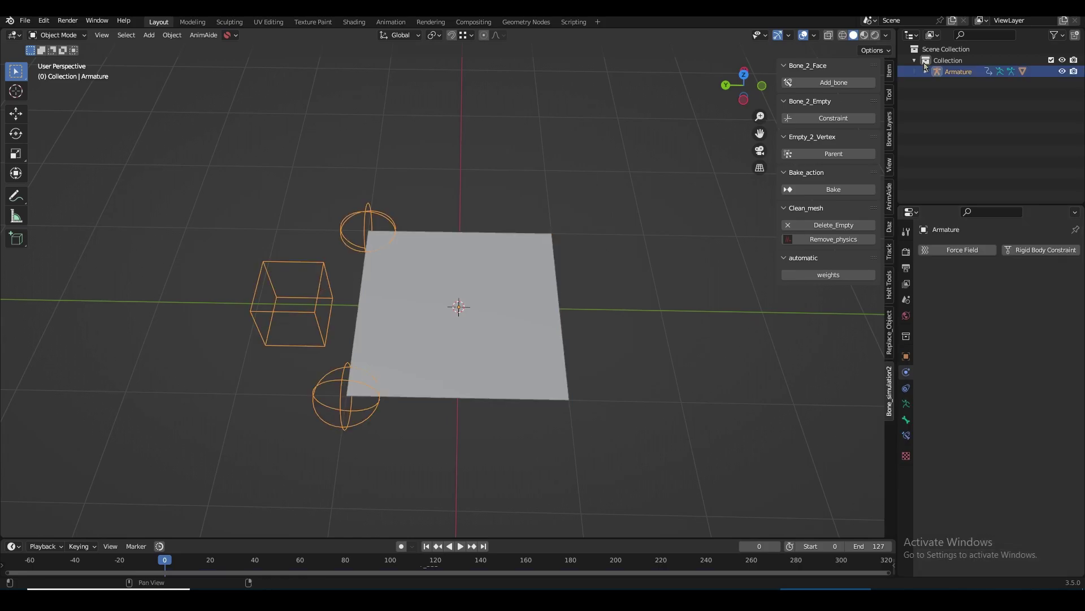
click(530, 379)
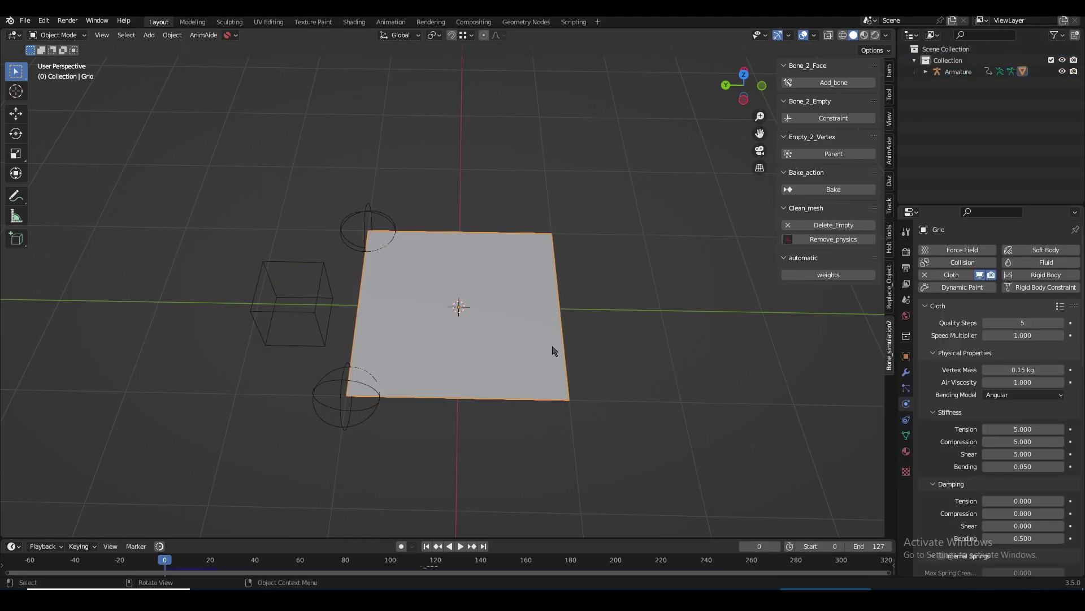
scroll(544, 383, down, 2)
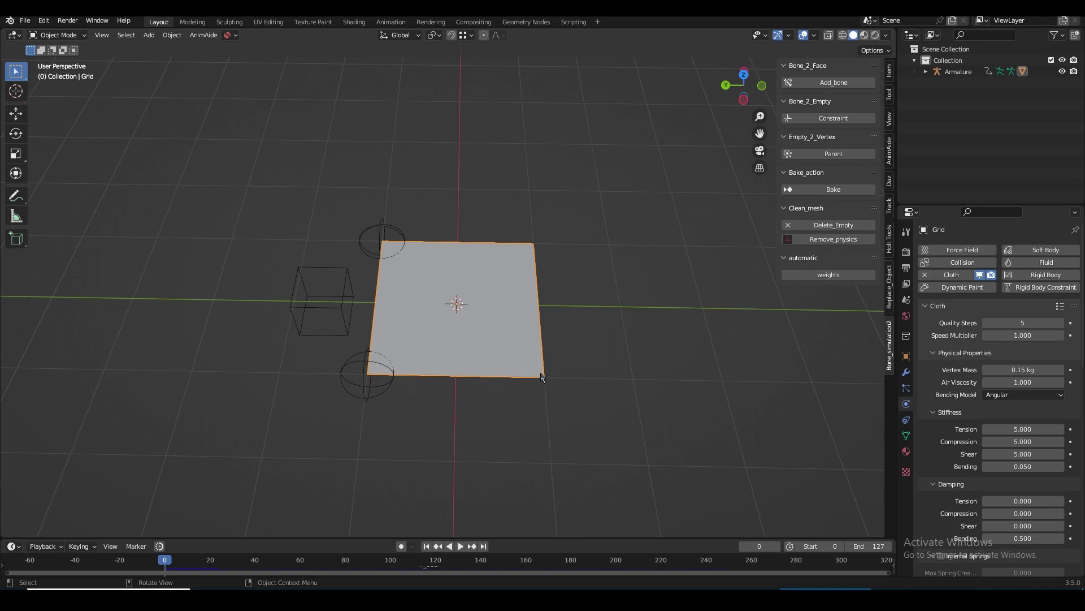
drag(744, 90, 645, 185)
key(space)
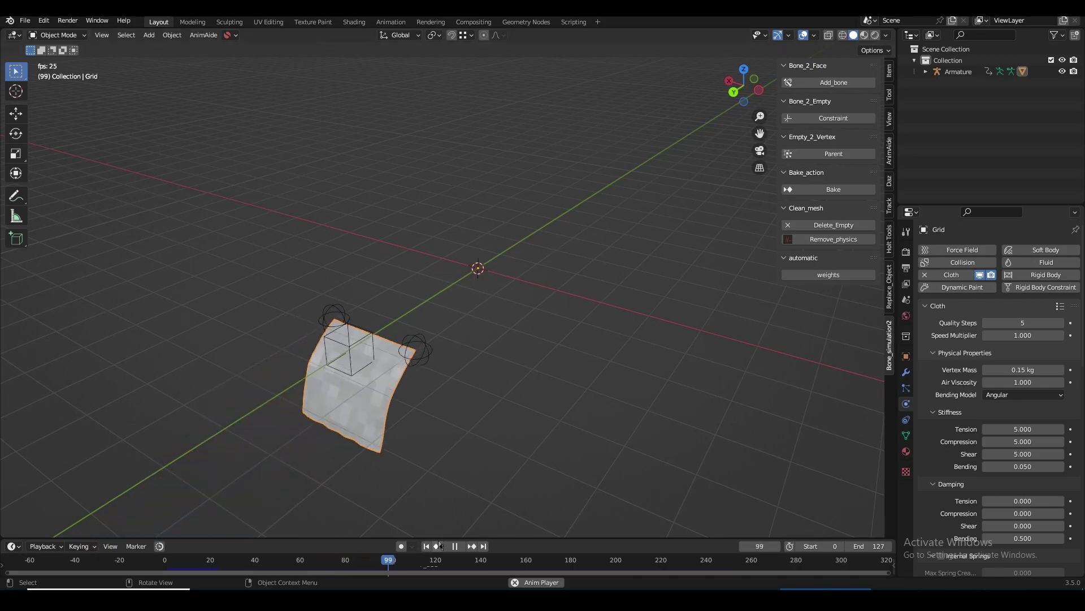
key(space)
key(shift+Left)
Add a bone to every face of the grid and hide the large bone at its center.
drag(757, 68, 727, 130)
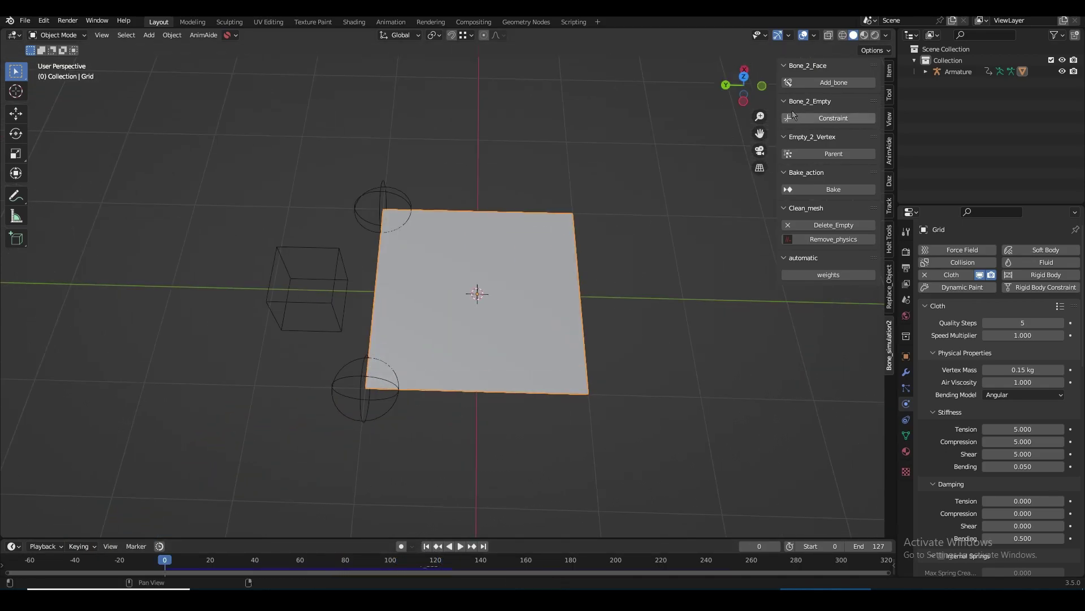
click(806, 84)
click(481, 271)
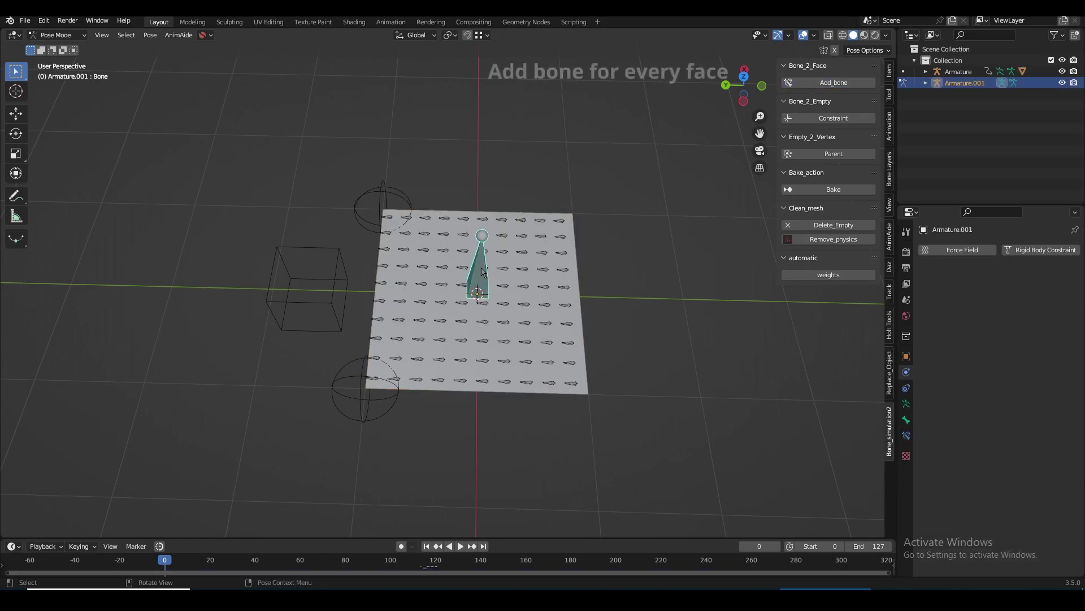
key(h)
Constrain each bone to an empty and parent the empties to the grid mesh.
click(833, 118)
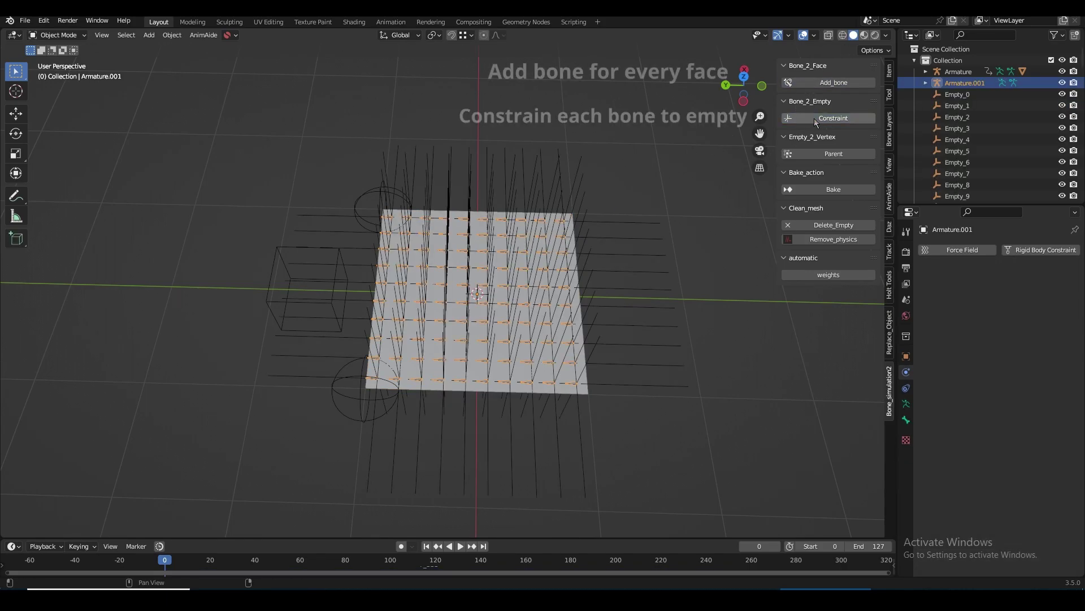
click(588, 391)
click(785, 155)
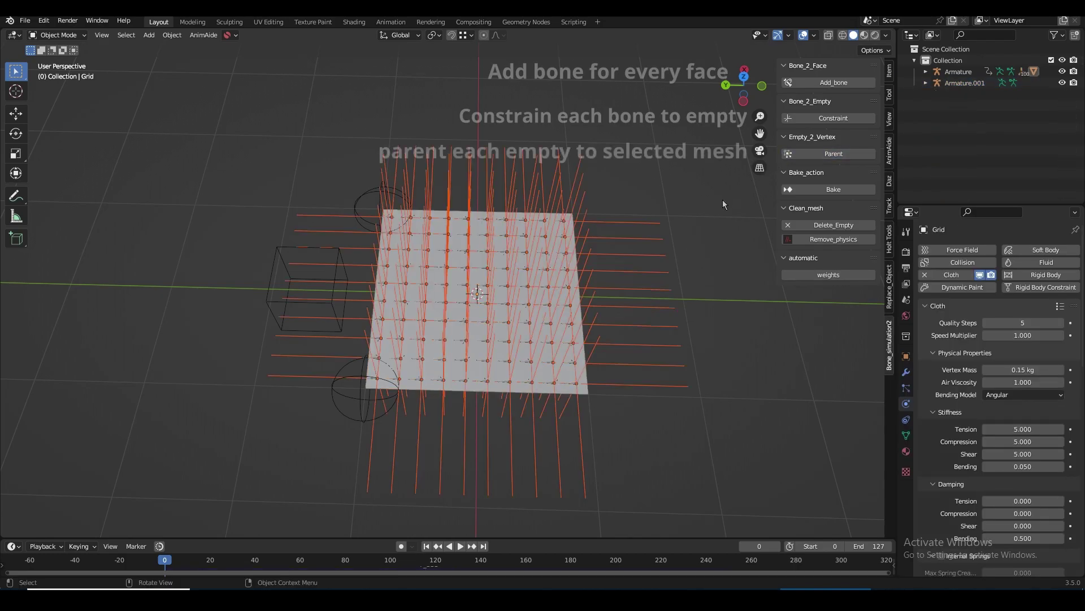
Play back the grid's cloth simulation with the parented empties and inspect how they follow the mesh.
click(628, 418)
click(581, 380)
scroll(583, 374, down, 2)
drag(736, 88, 772, 36)
key(space)
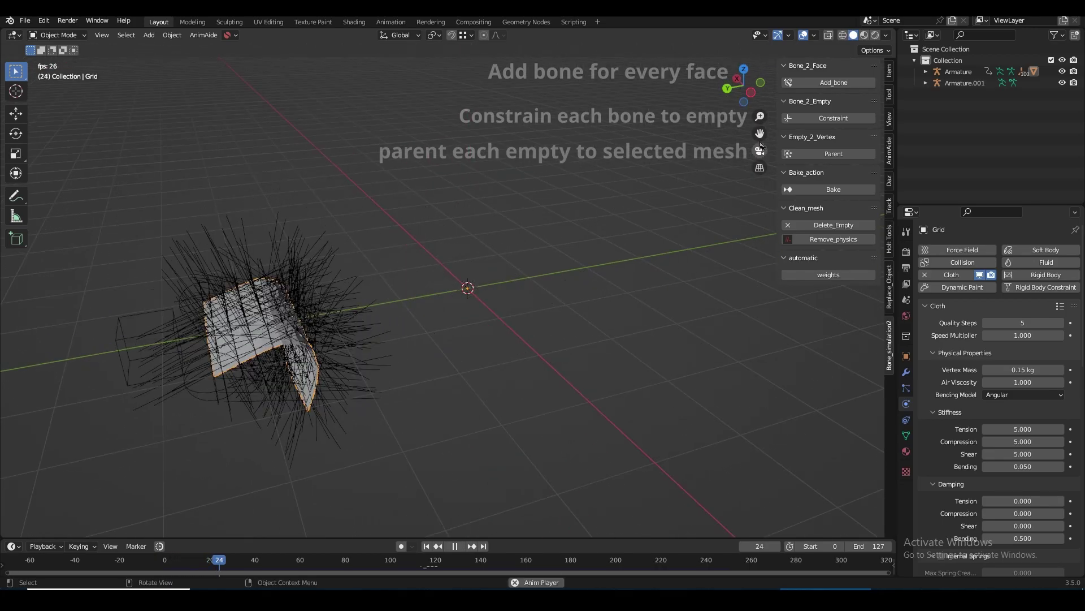
drag(760, 134, 876, 112)
scroll(731, 148, down, 3)
drag(740, 86, 770, 78)
scroll(571, 350, up, 2)
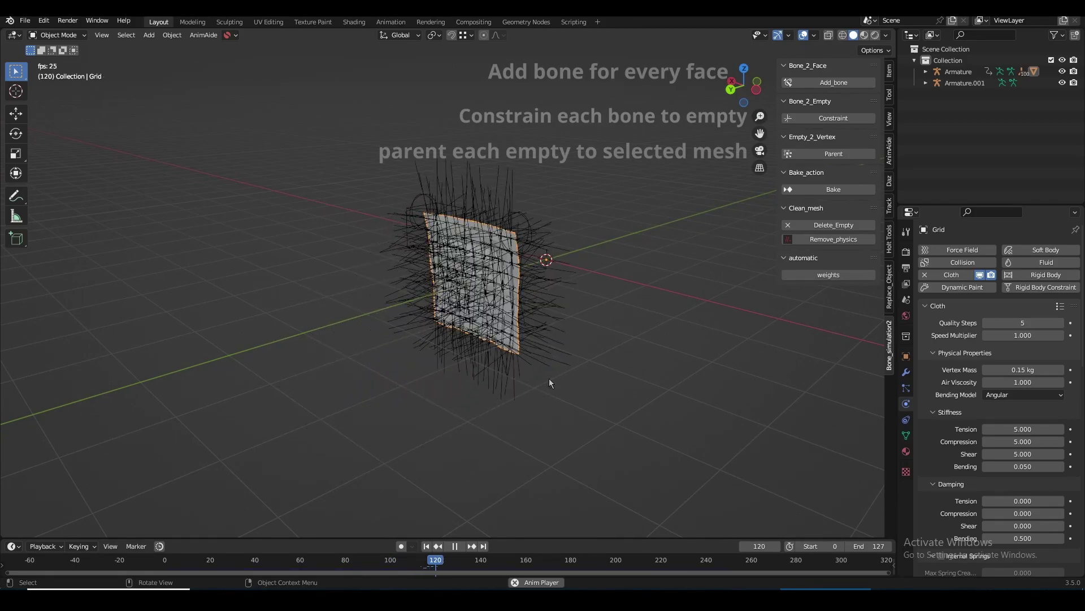
key(space)
Set the timeline's start frame to 15 and play back the cloth simulation from there.
click(820, 546)
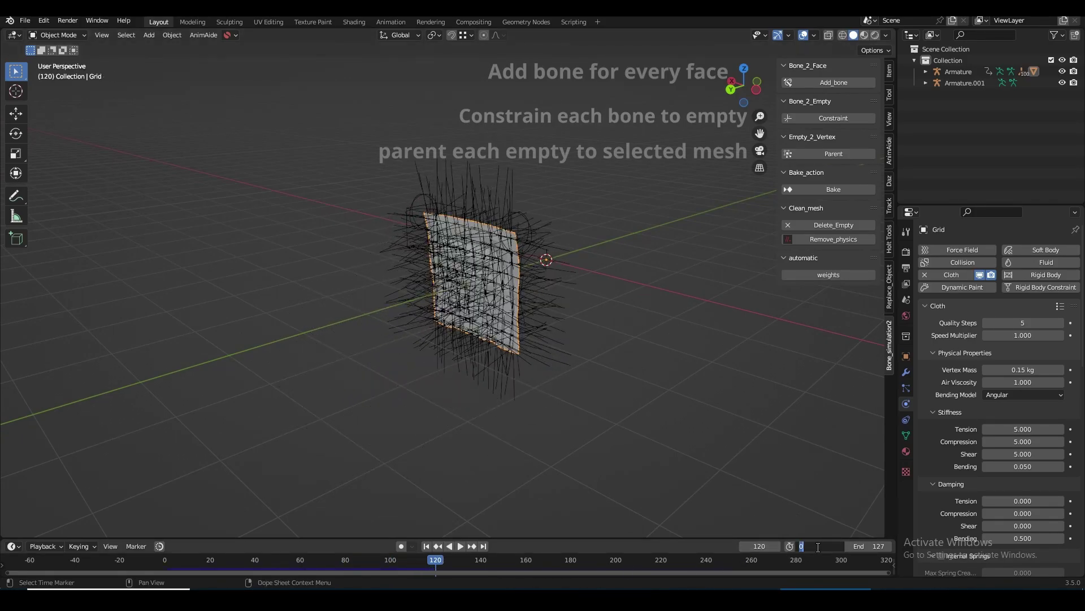
key(Return)
key(space)
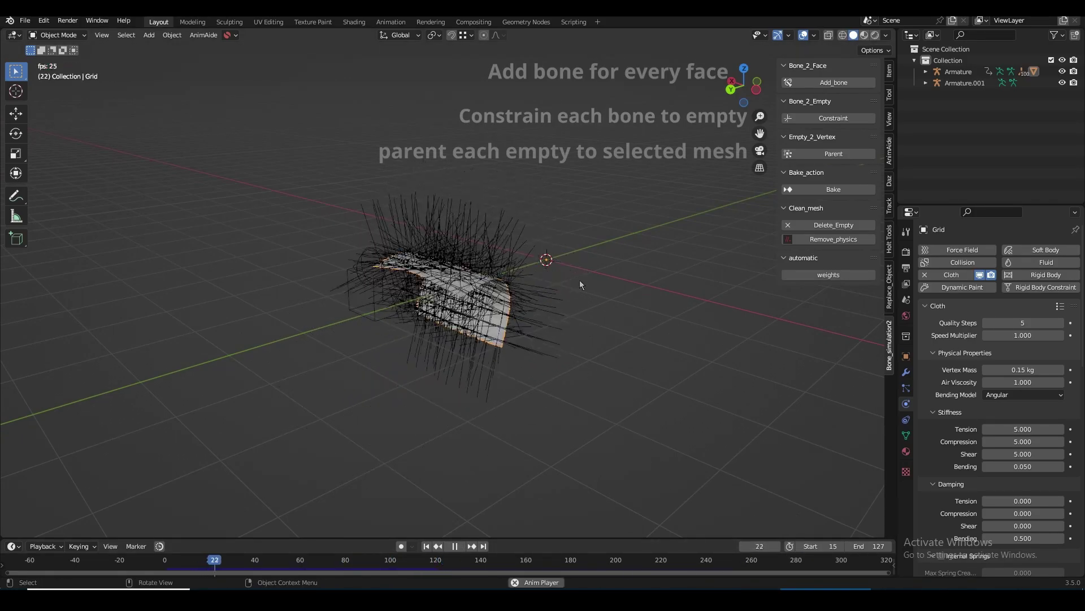
drag(749, 93, 742, 94)
drag(760, 133, 836, 125)
drag(769, 75, 732, 96)
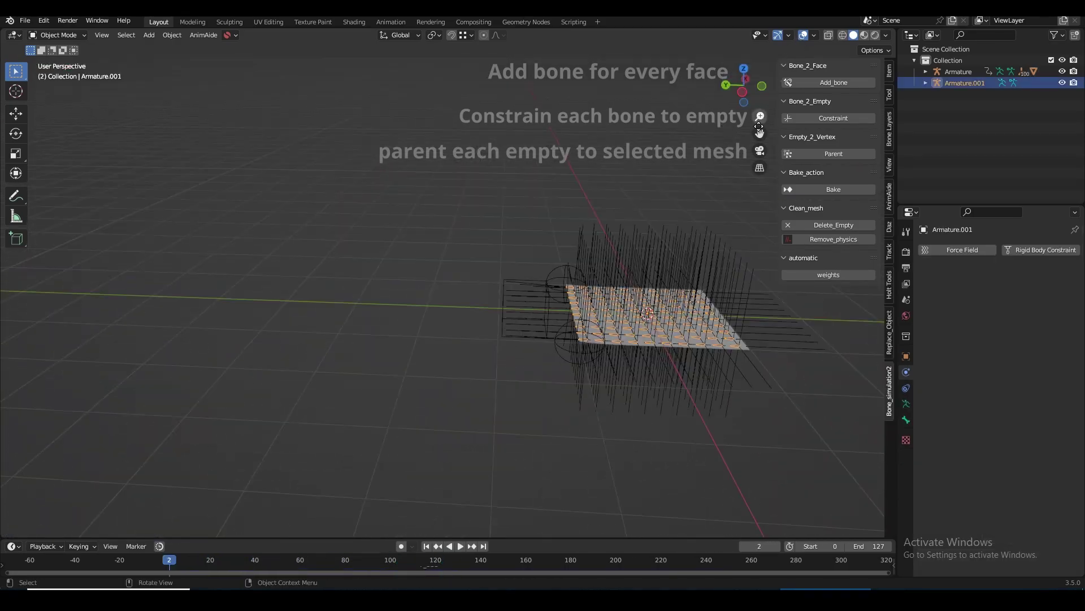
Return to the first frame and switch Armature.001 to Pose Mode.
drag(759, 126, 463, 515)
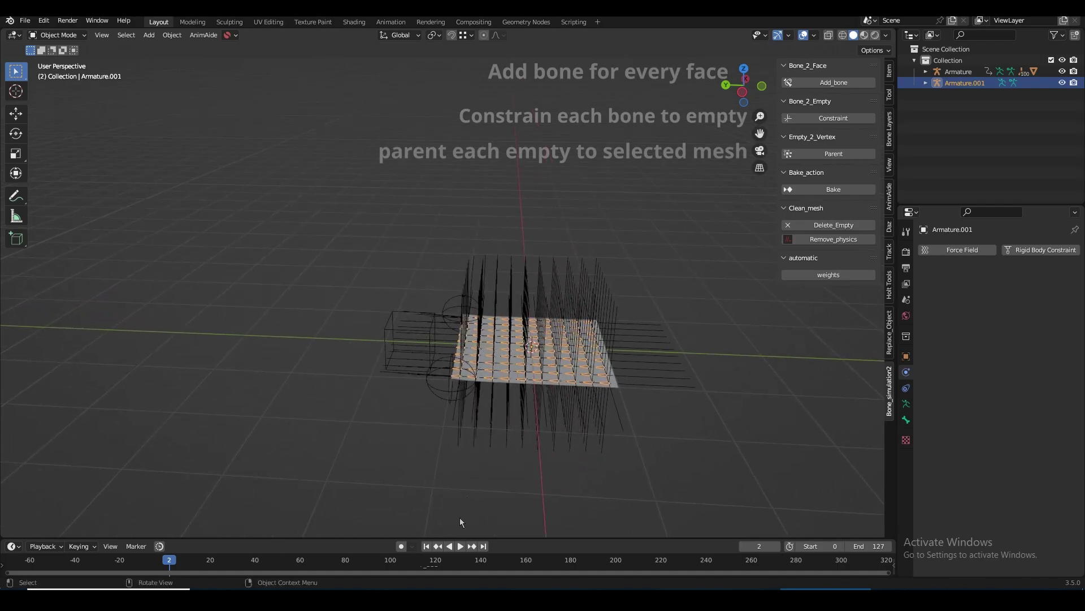
click(426, 546)
scroll(628, 463, up, 3)
click(57, 35)
click(72, 77)
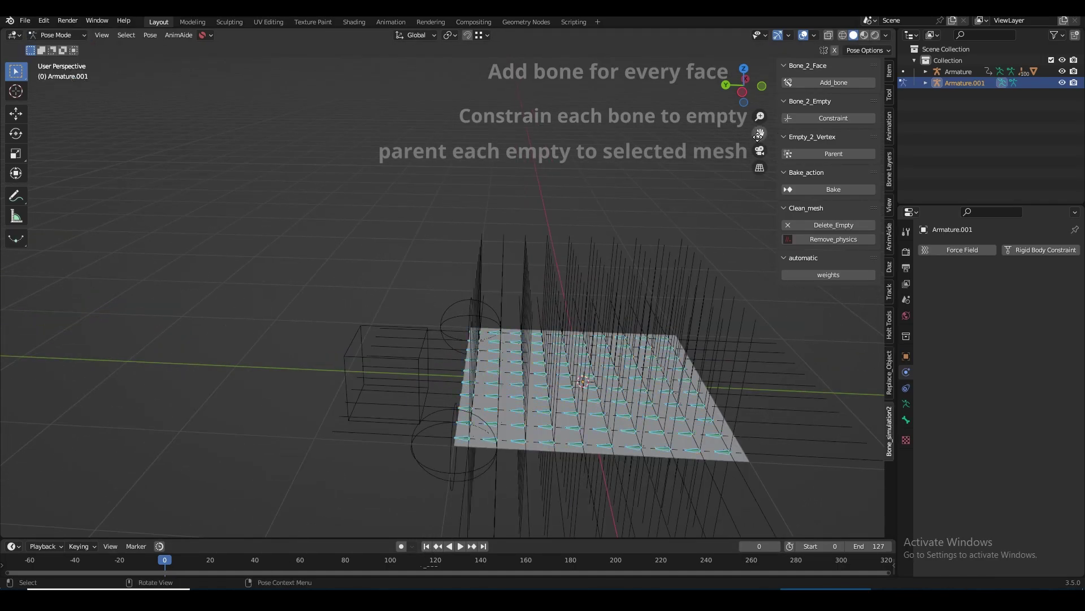
Bake the selected bones' pose for frames 0 to 127 with Visual Keying, Clear Constraints and Clear Parents enabled.
drag(760, 135, 534, 74)
drag(744, 89, 752, 93)
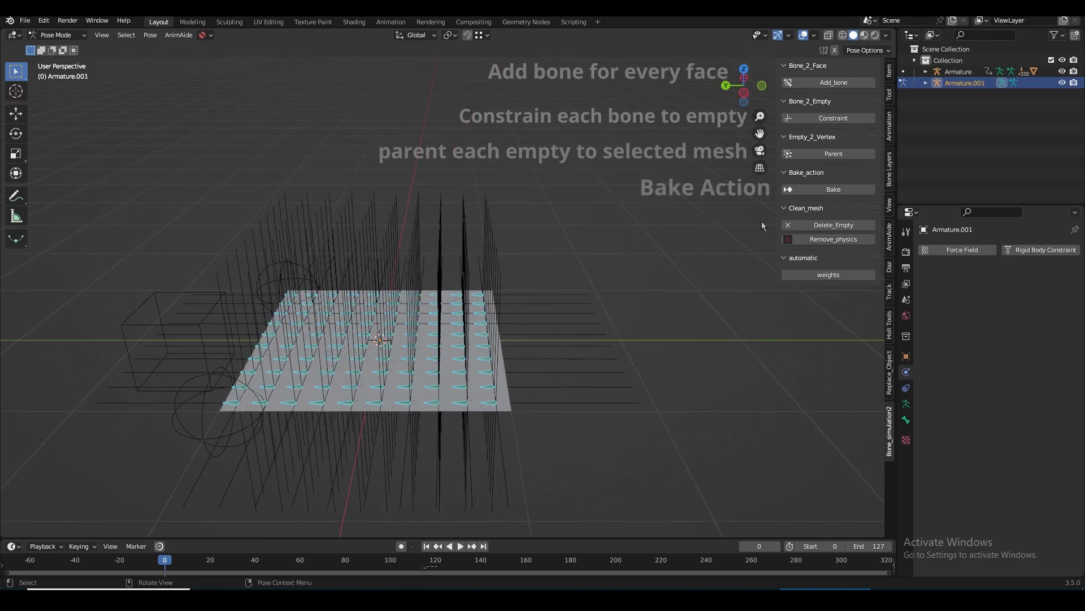
click(833, 189)
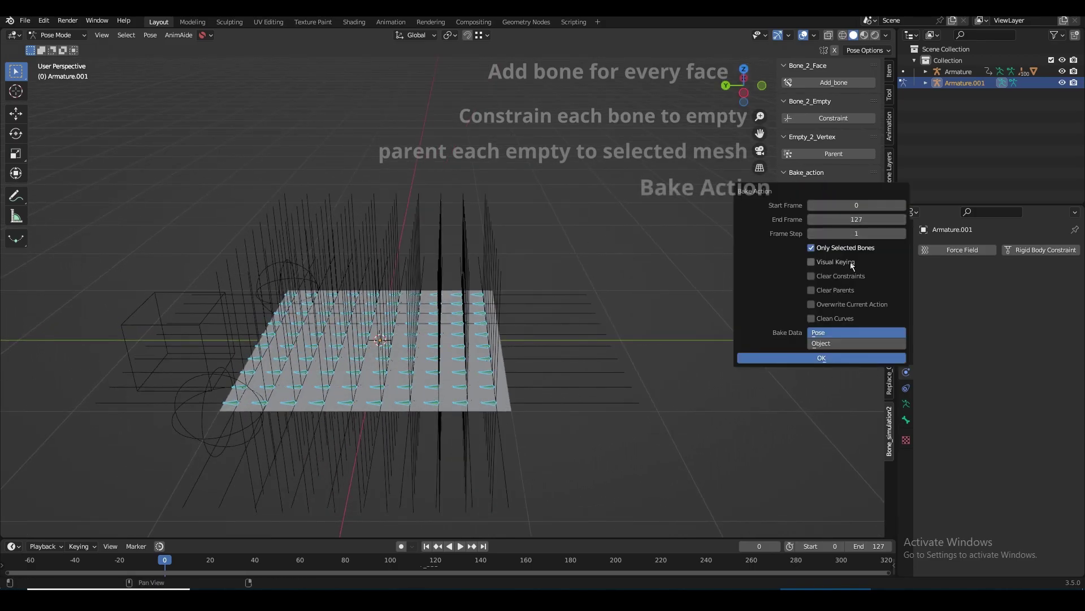
drag(792, 191, 585, 206)
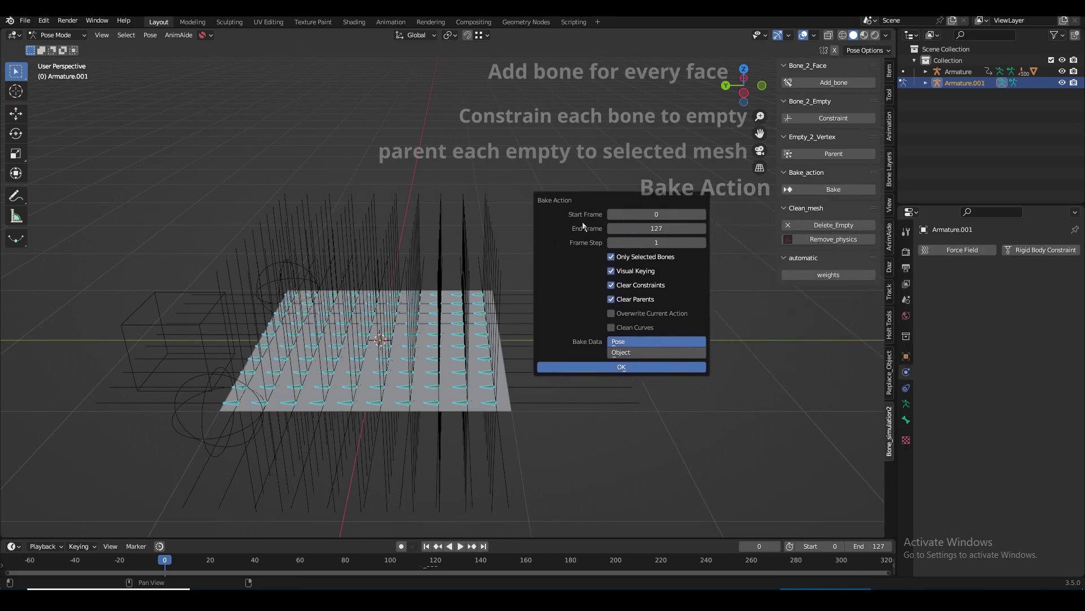
click(565, 368)
Enlarge the timeline and select bones of Armature.001 to check their baked keyframes.
middle_drag(748, 144, 634, 306)
click(513, 378)
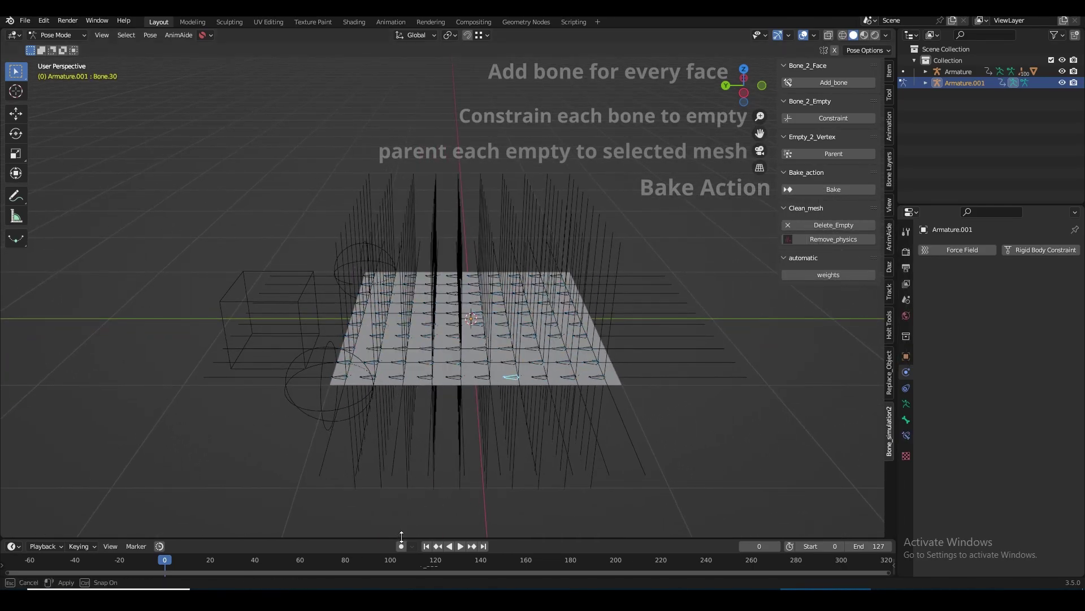
drag(403, 537, 413, 477)
key(a)
click(734, 245)
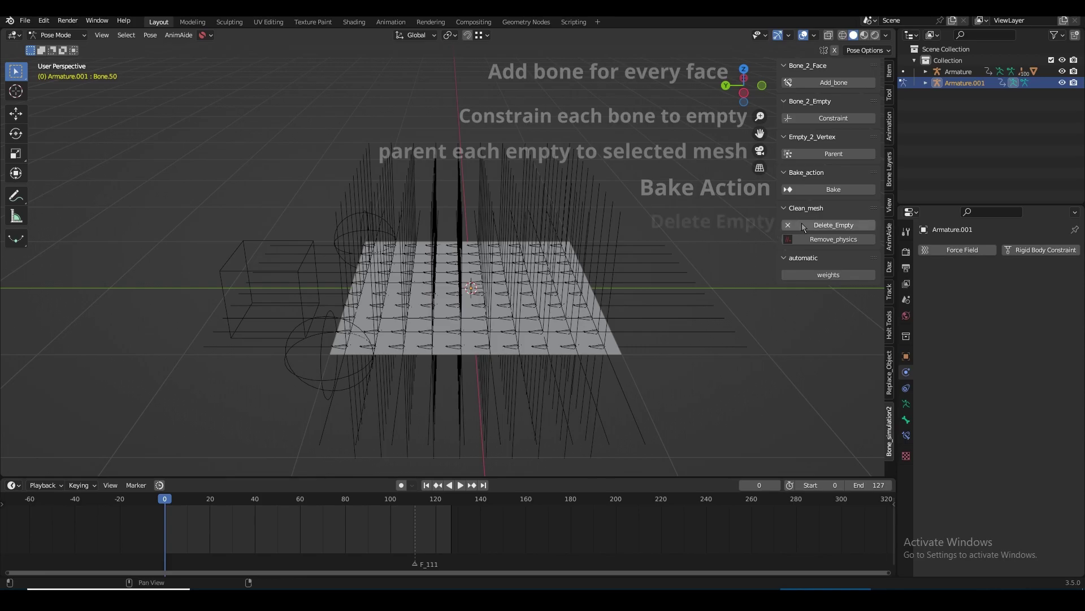
Delete all the empties and switch Armature.001 back to Object Mode.
click(834, 225)
click(57, 35)
click(54, 44)
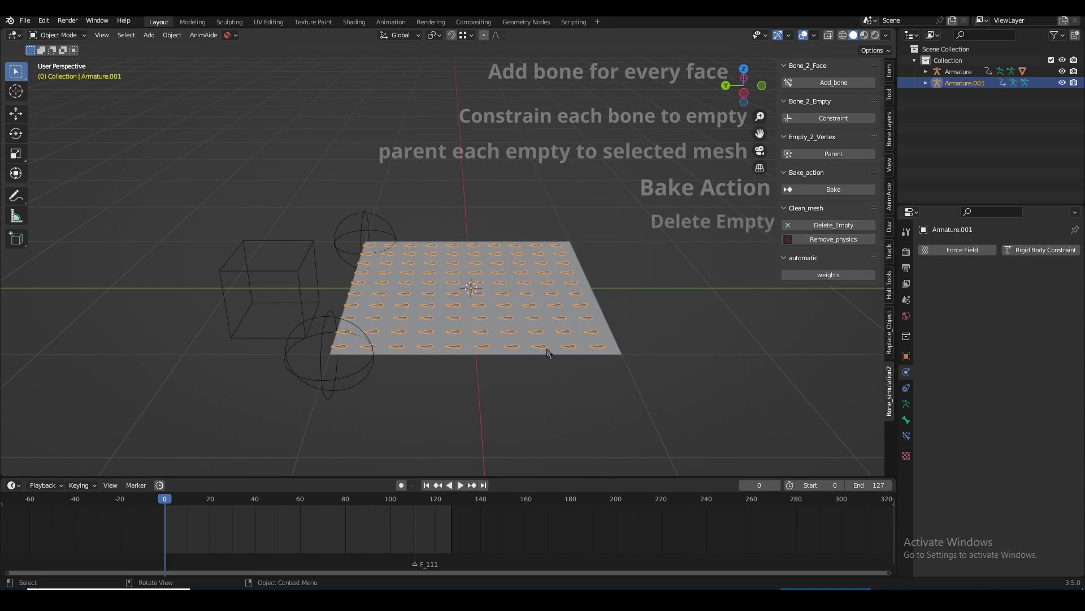
Remove the cloth physics and parent from the grid, and check its modifier list.
click(616, 356)
click(790, 239)
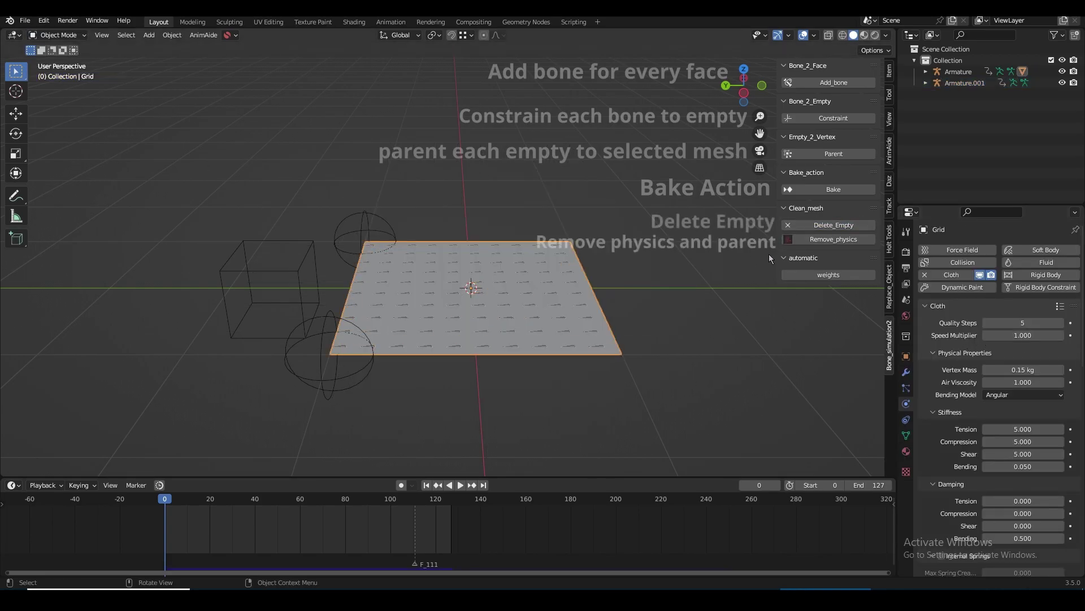
click(798, 241)
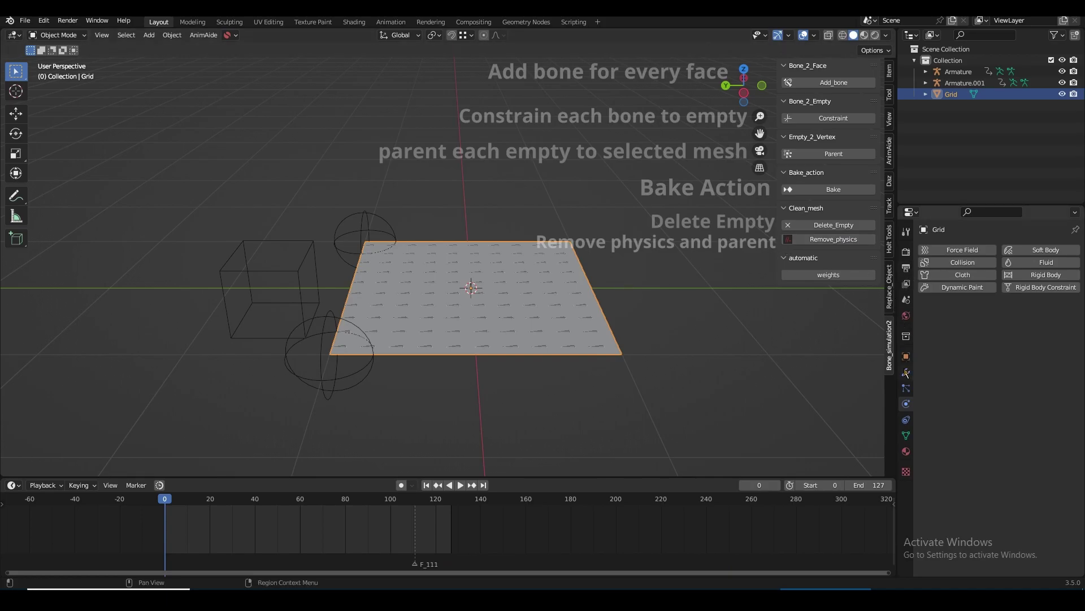
click(906, 420)
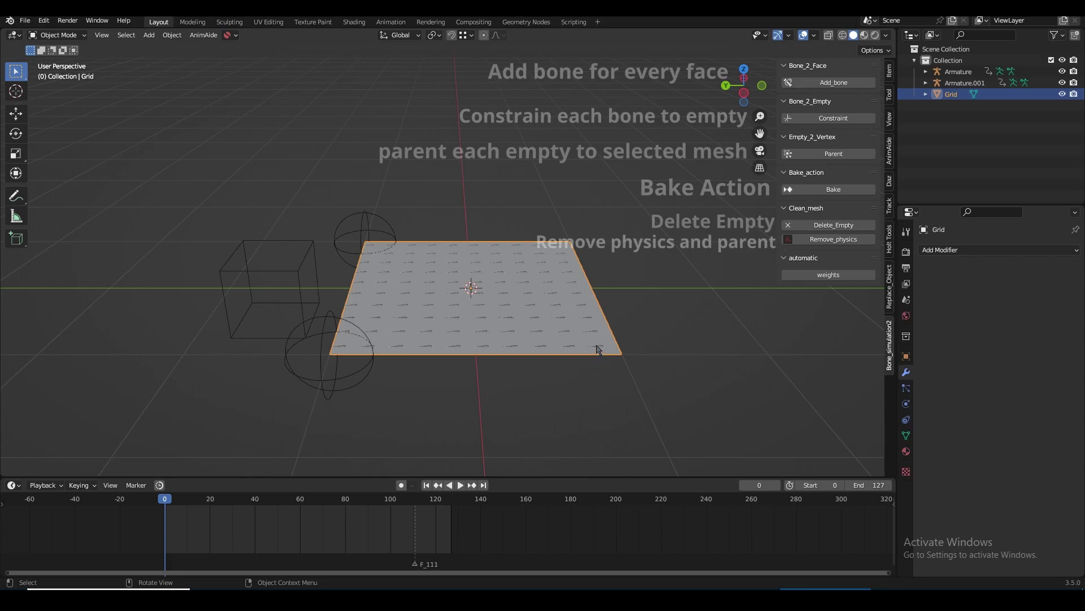
Bind the grid to Armature.001 with automatic weights, and check the Armature modifier on the grid.
scroll(483, 345, up, 4)
shift+click(506, 320)
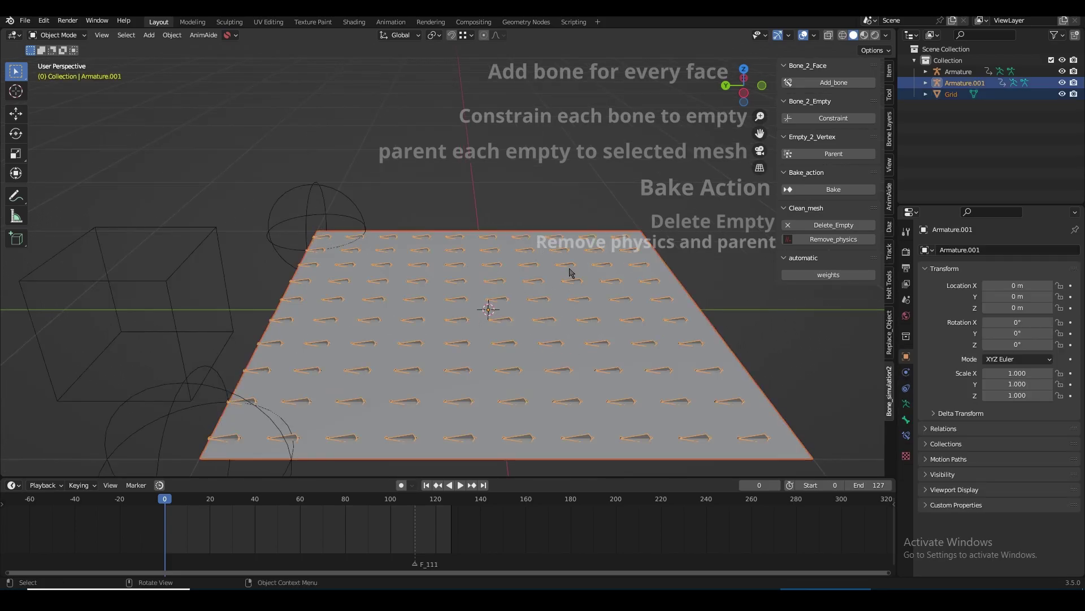
scroll(570, 273, down, 4)
click(817, 277)
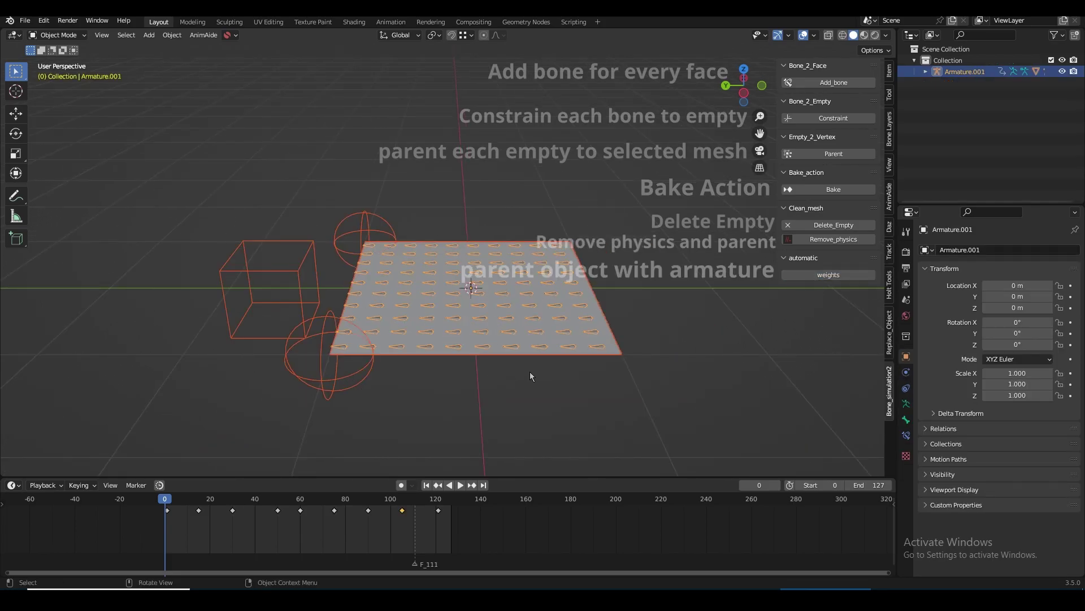
click(543, 355)
click(538, 345)
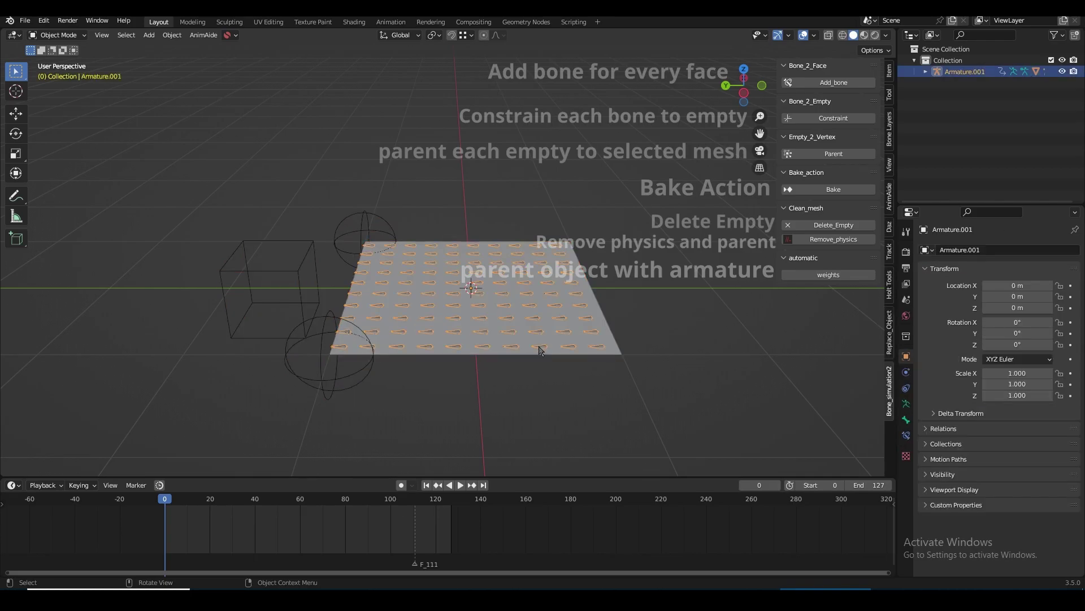
click(542, 350)
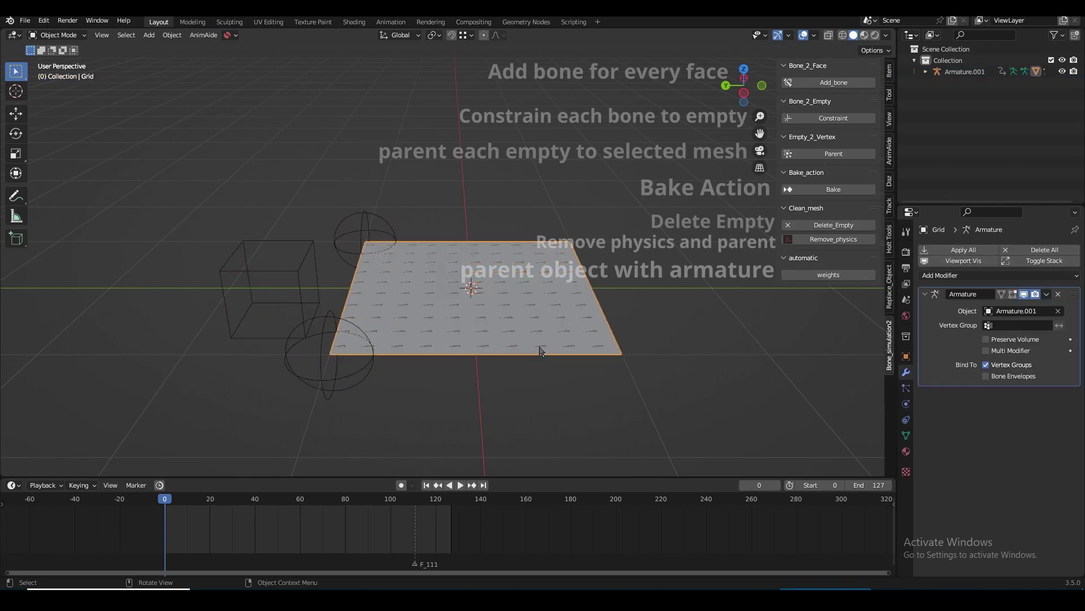
scroll(538, 337, down, 2)
scroll(700, 213, up, 2)
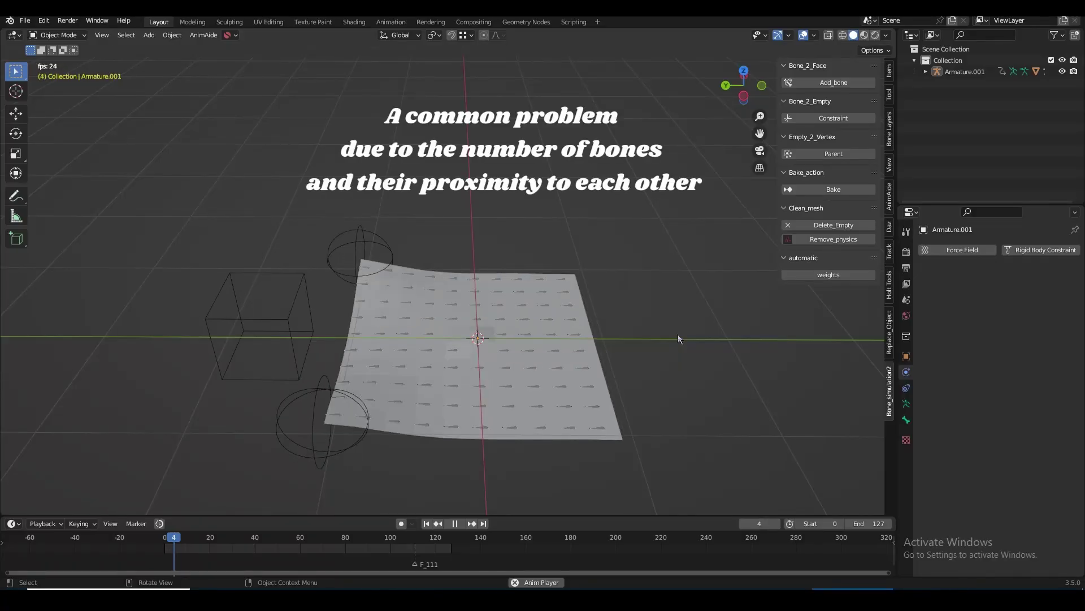
Play the animation to examine how the middle of the grid deforms with the bones, and return to frame 0.
key(space)
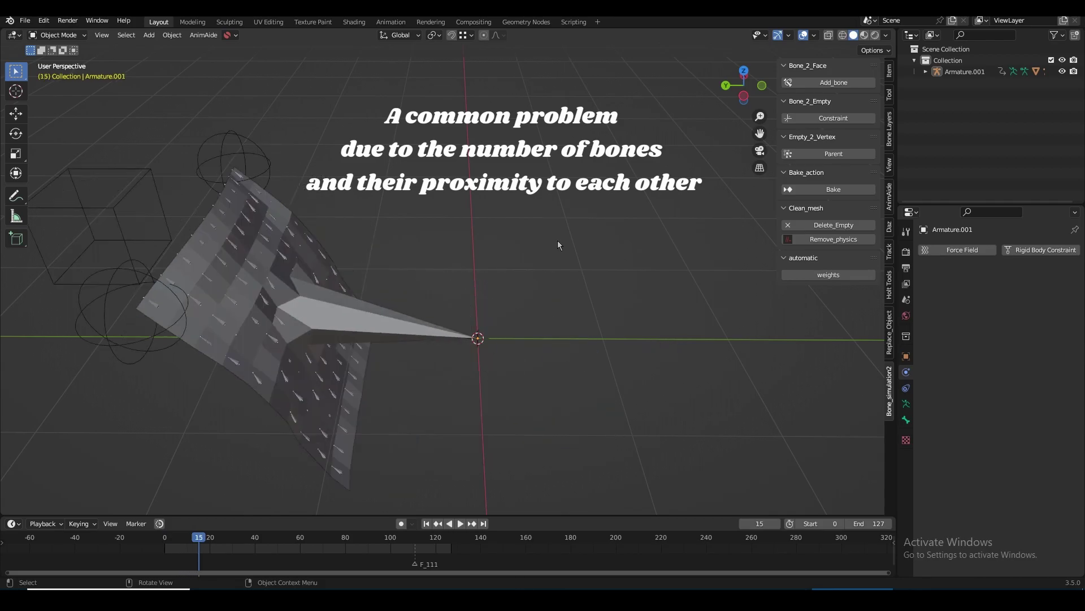
drag(760, 134, 882, 100)
scroll(557, 256, down, 2)
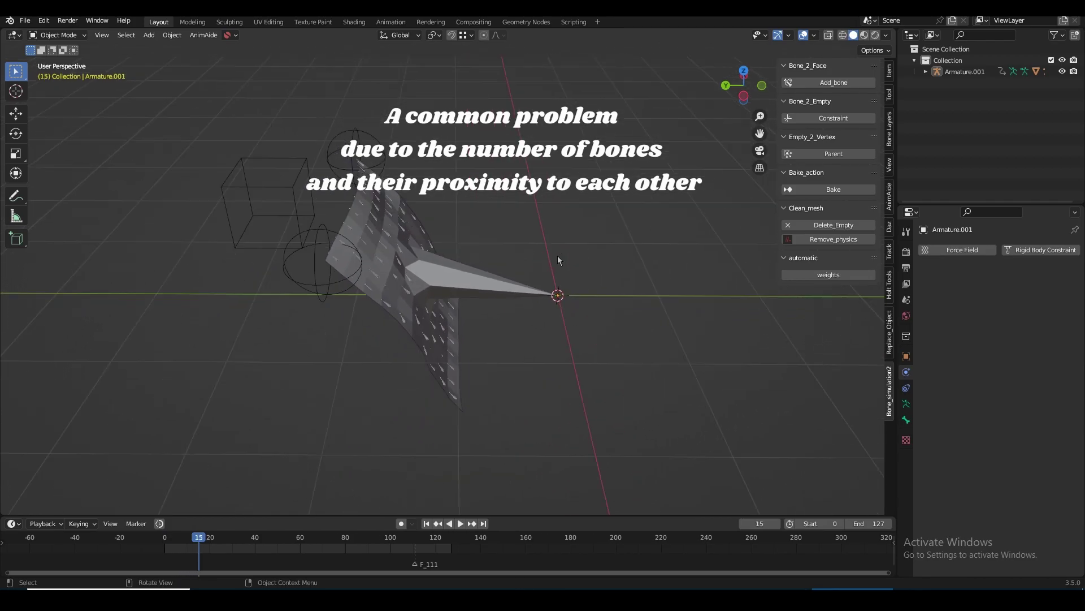
key(space)
scroll(541, 263, down, 2)
key(space)
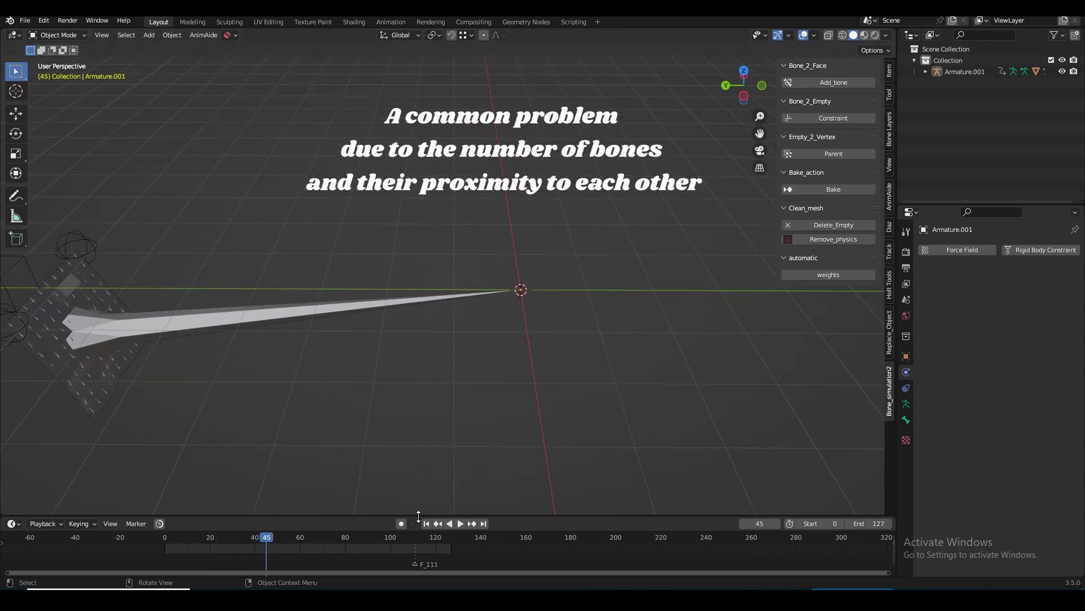
key(space)
middle_drag(486, 361, 517, 307)
key(space)
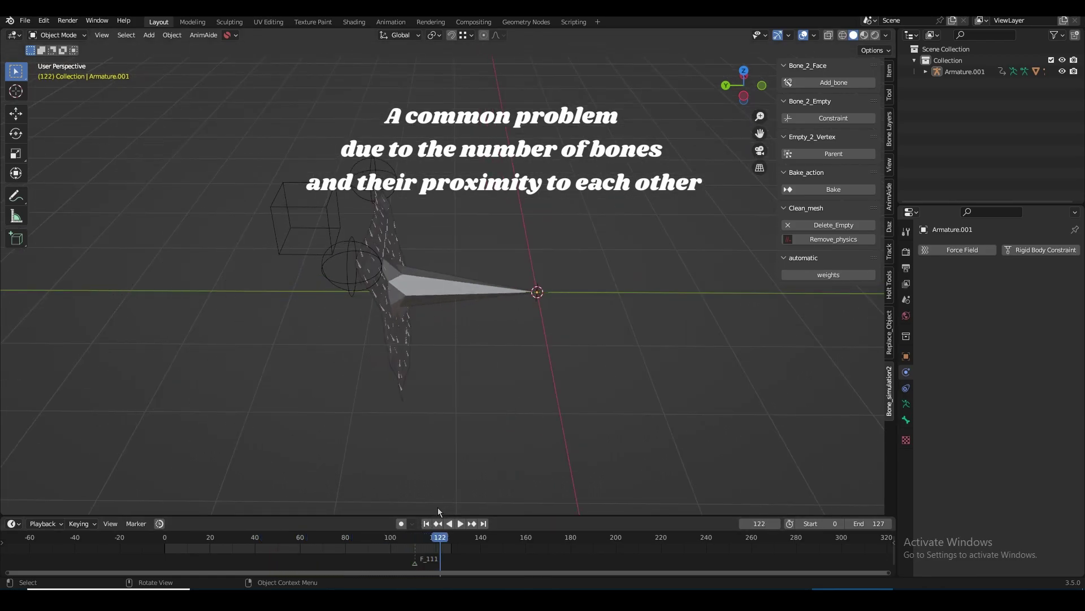
click(427, 525)
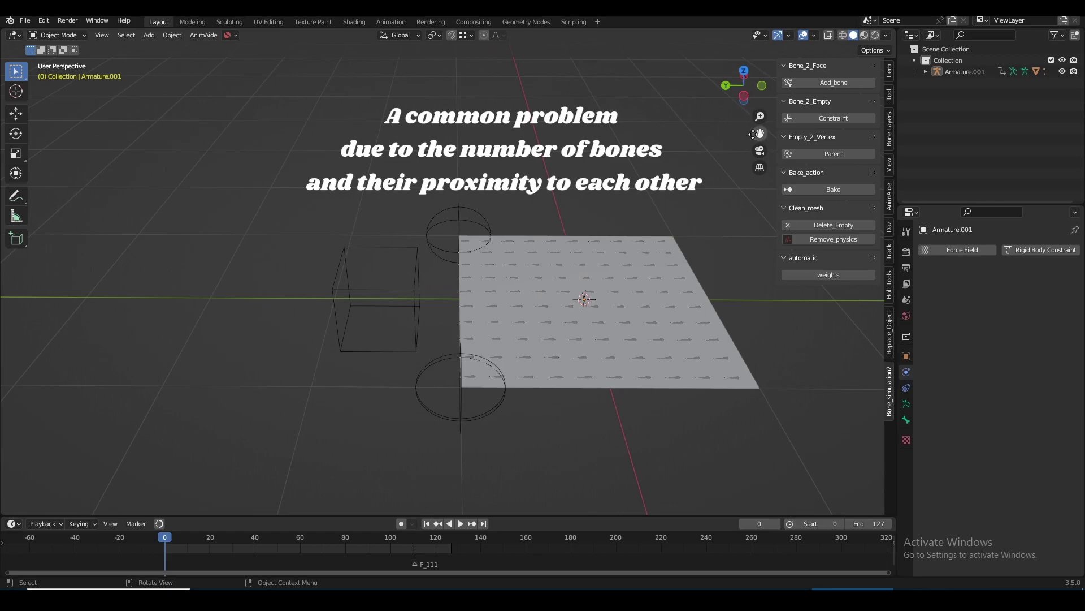
View the grid from the top and open it in Edit Mode.
drag(759, 133, 664, 121)
drag(744, 86, 749, 108)
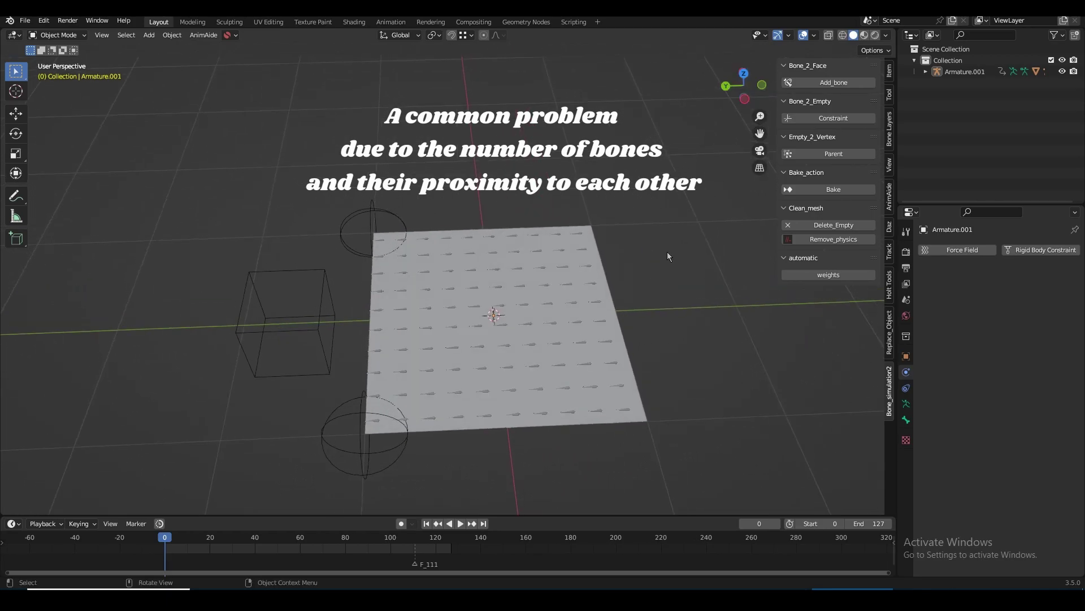
click(624, 346)
click(744, 74)
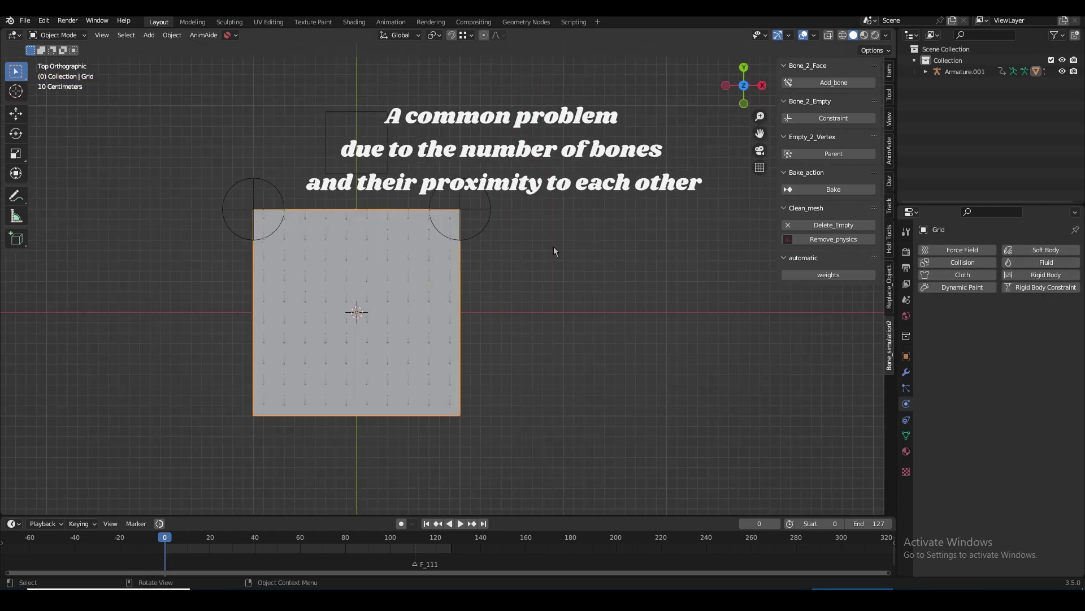
drag(759, 133, 888, 120)
scroll(560, 344, up, 2)
key(Tab)
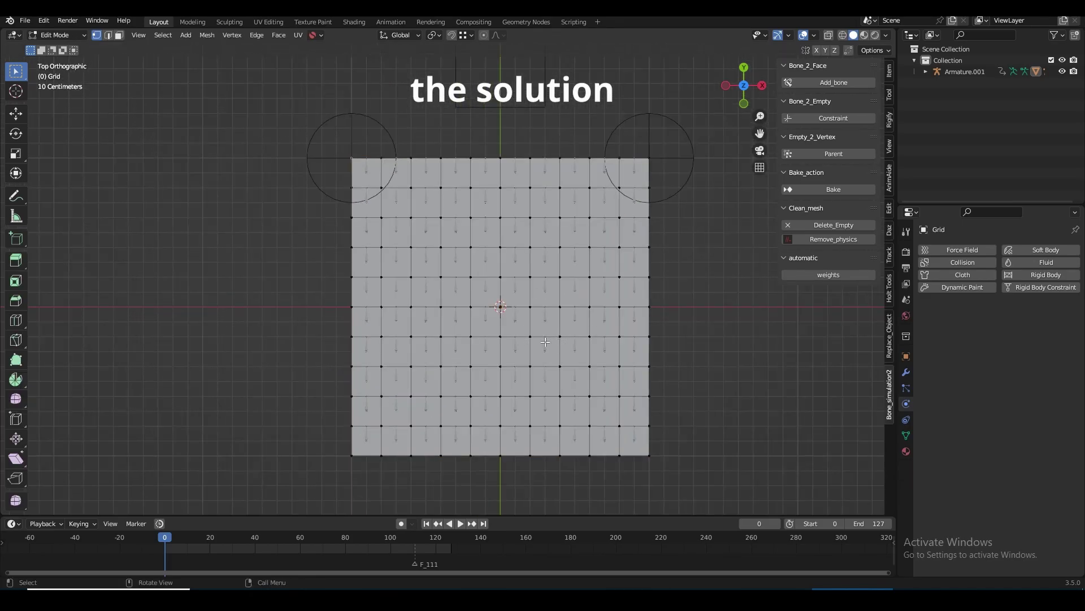
Remove the central block of 5 by 5 grid vertices from all vertex groups, and return to Object Mode.
scroll(536, 342, up, 1)
drag(588, 392, 489, 329)
drag(431, 270, 431, 271)
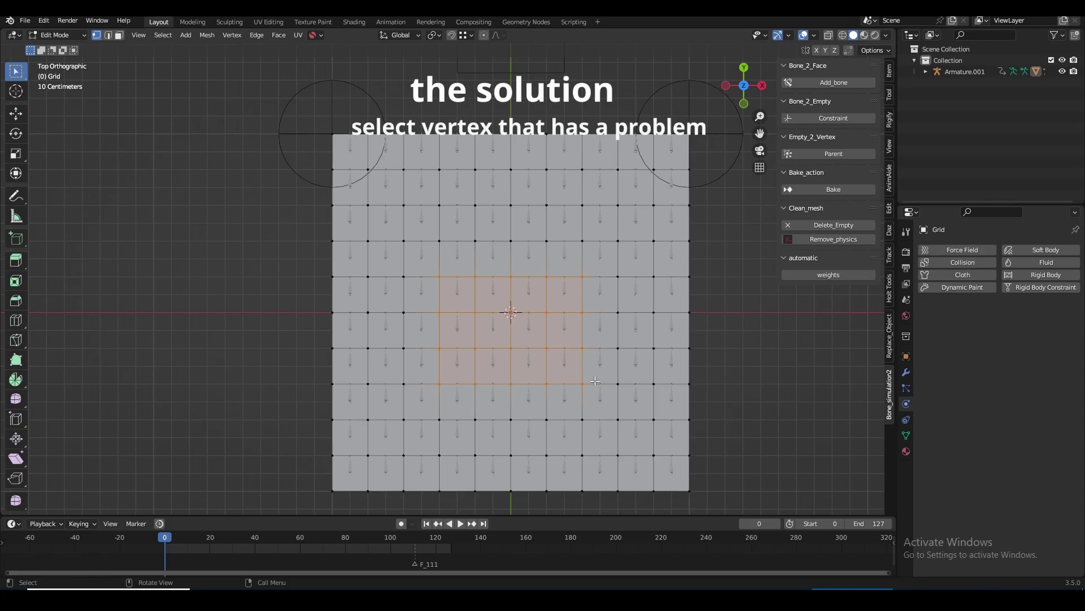
drag(589, 392, 432, 231)
click(906, 435)
click(1070, 312)
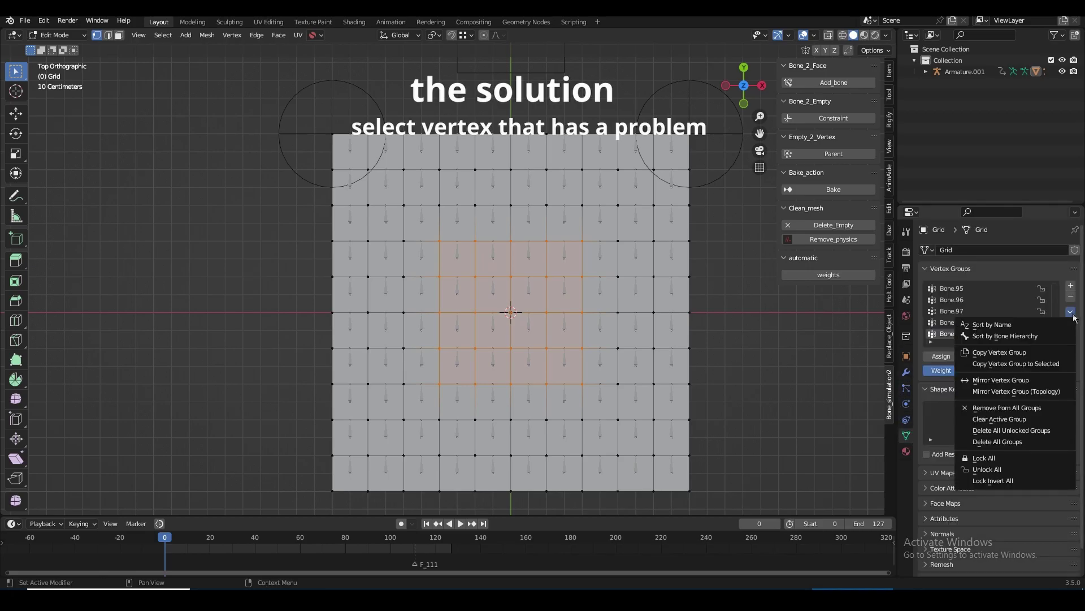
click(996, 407)
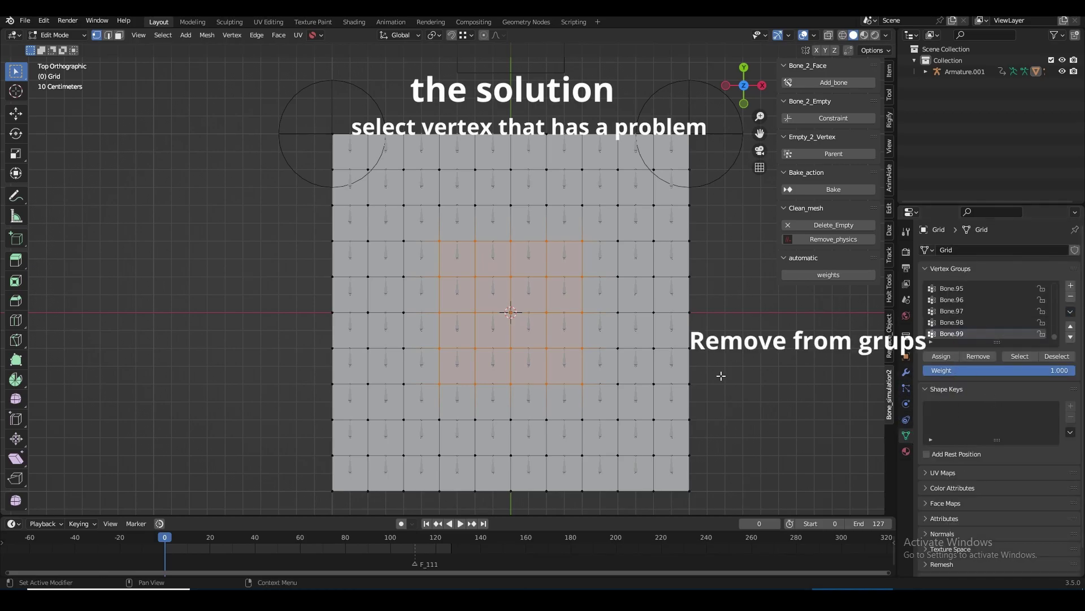
click(57, 35)
click(54, 39)
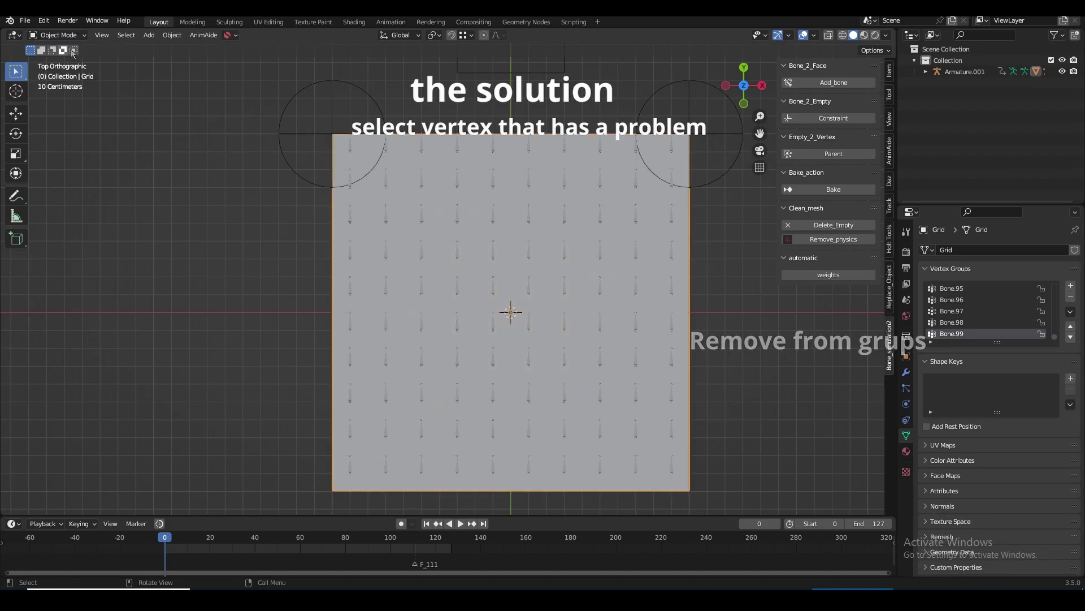
Select the bones of Armature.001 in and around the grid's problem area in Pose Mode, and return to Object Mode.
click(539, 158)
click(56, 35)
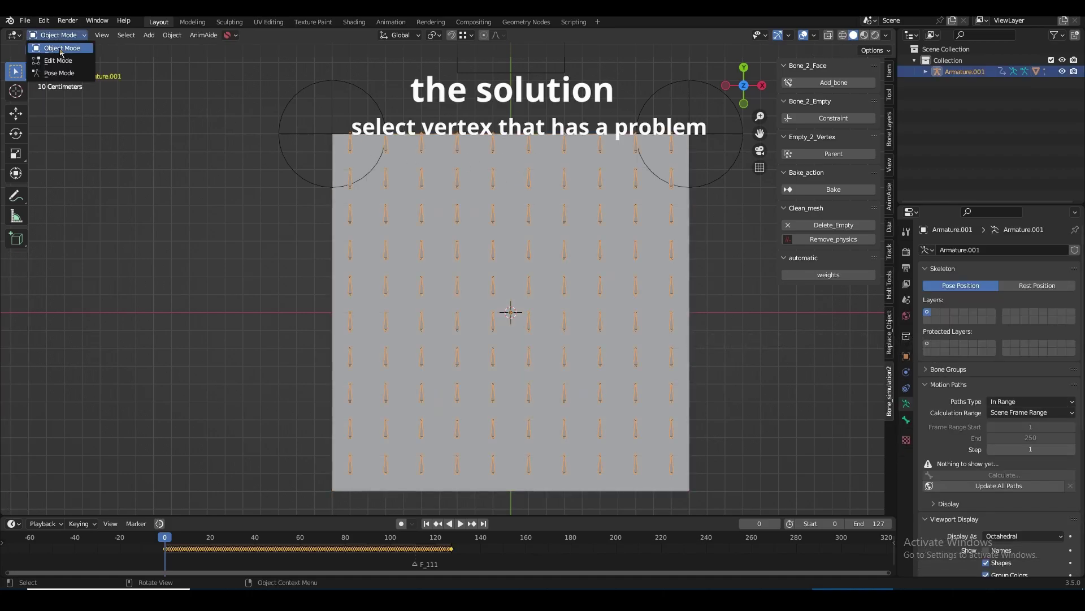
click(62, 77)
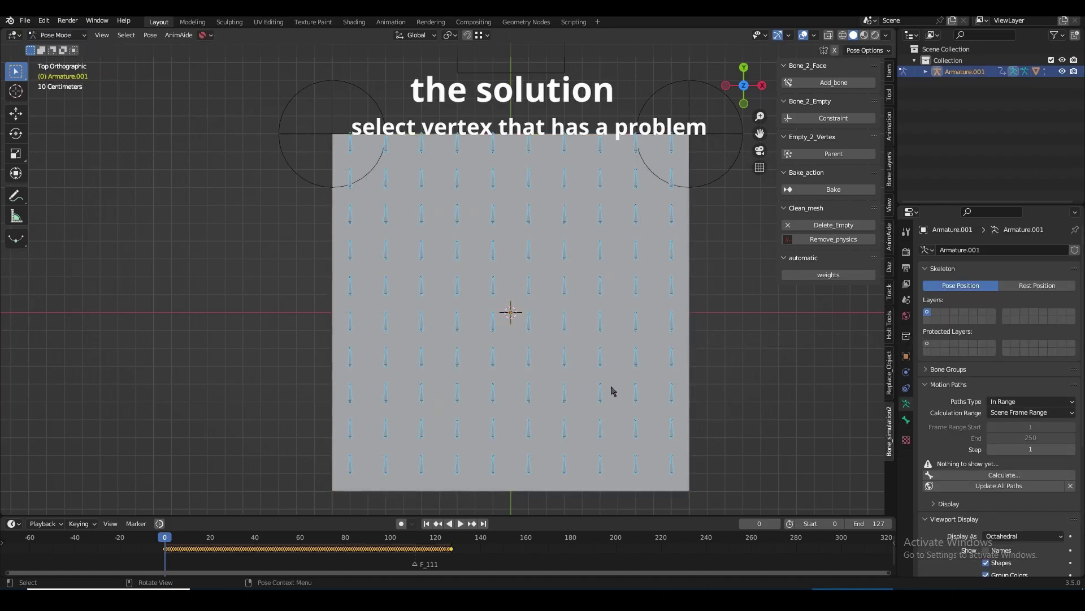
drag(608, 387, 527, 359)
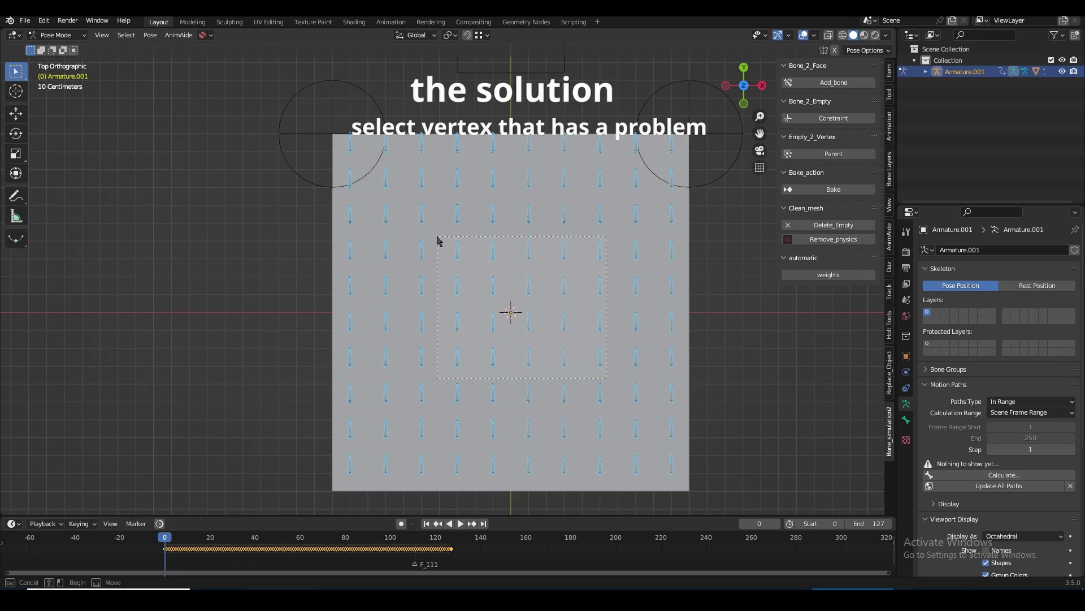
drag(435, 232, 436, 232)
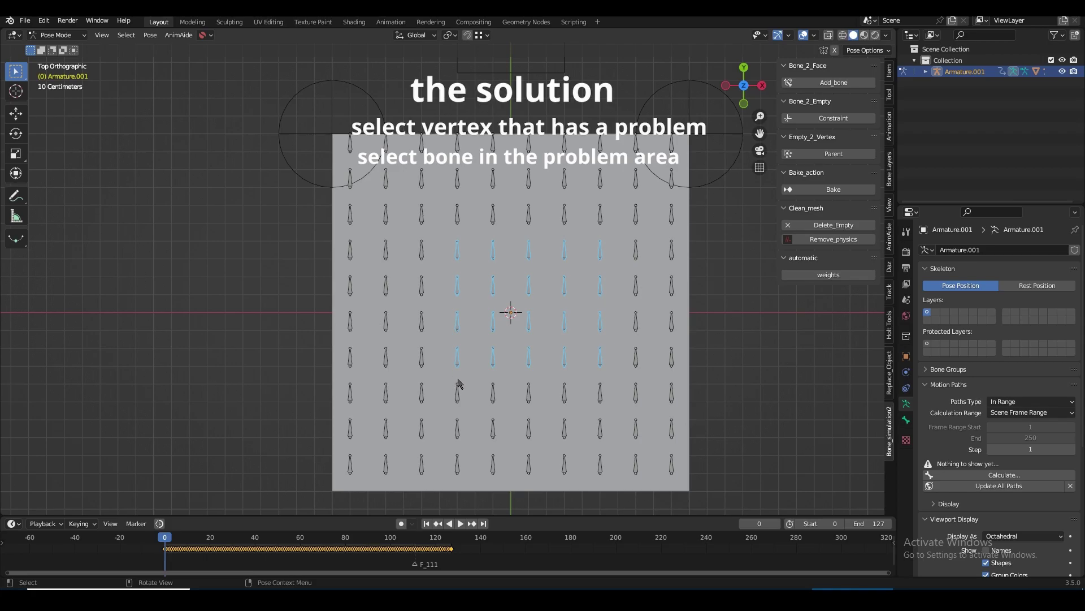
drag(604, 403, 529, 320)
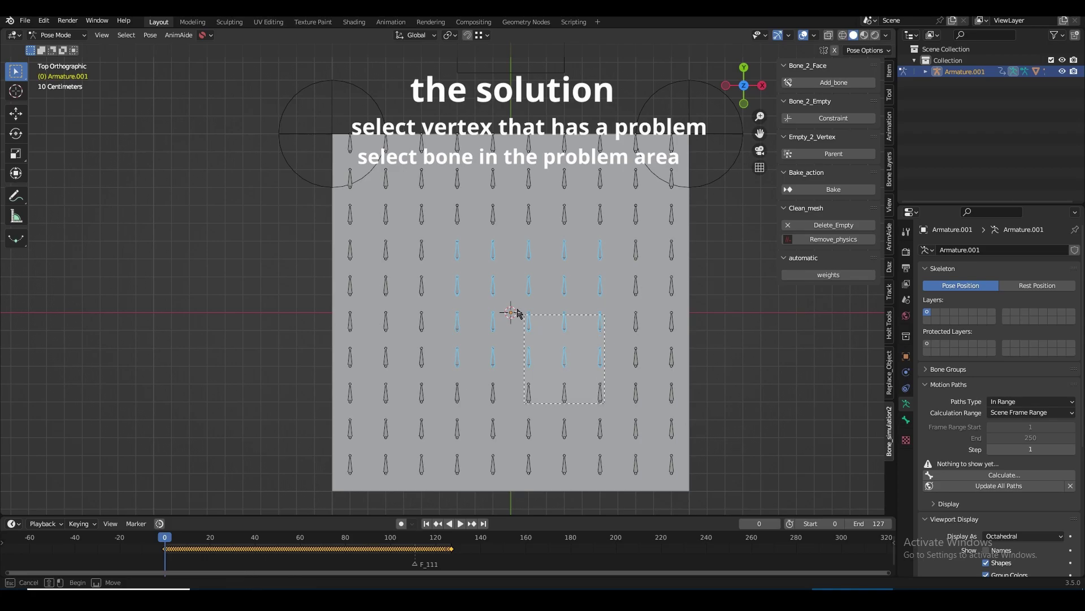
drag(397, 251, 399, 234)
click(57, 35)
click(56, 38)
Assign automatic weights from the bones to the grid's selected vertices in Weight Paint mode with vertex selection masking enabled.
click(373, 203)
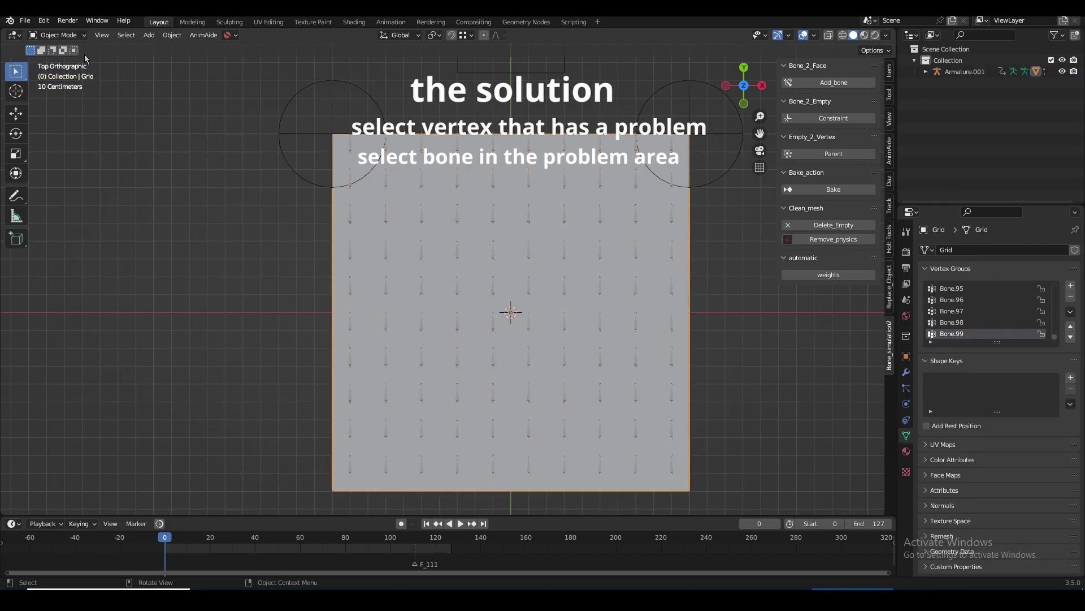
click(73, 36)
click(57, 96)
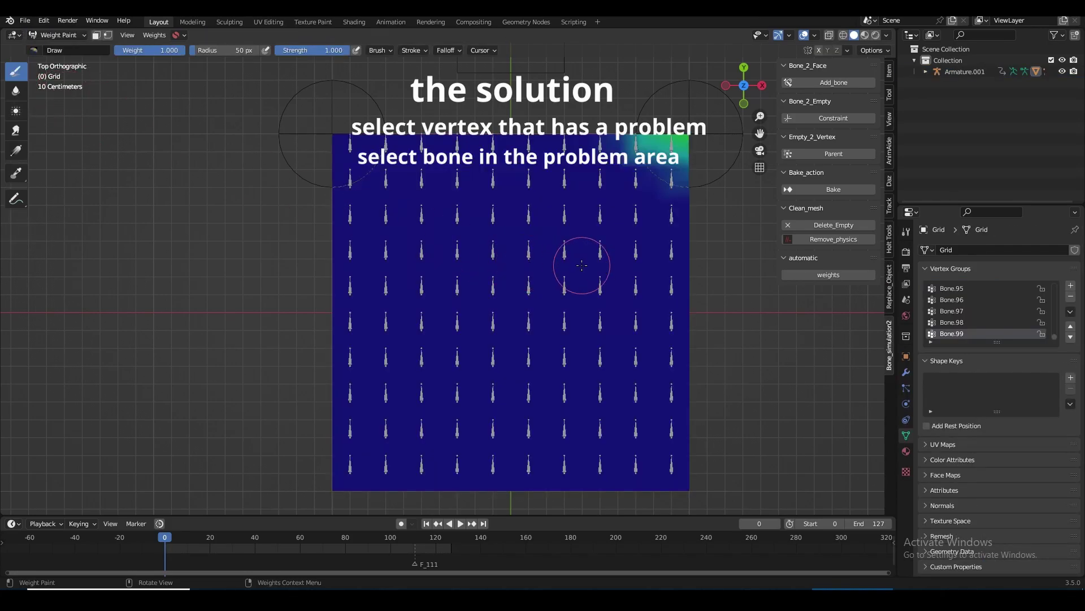
click(108, 35)
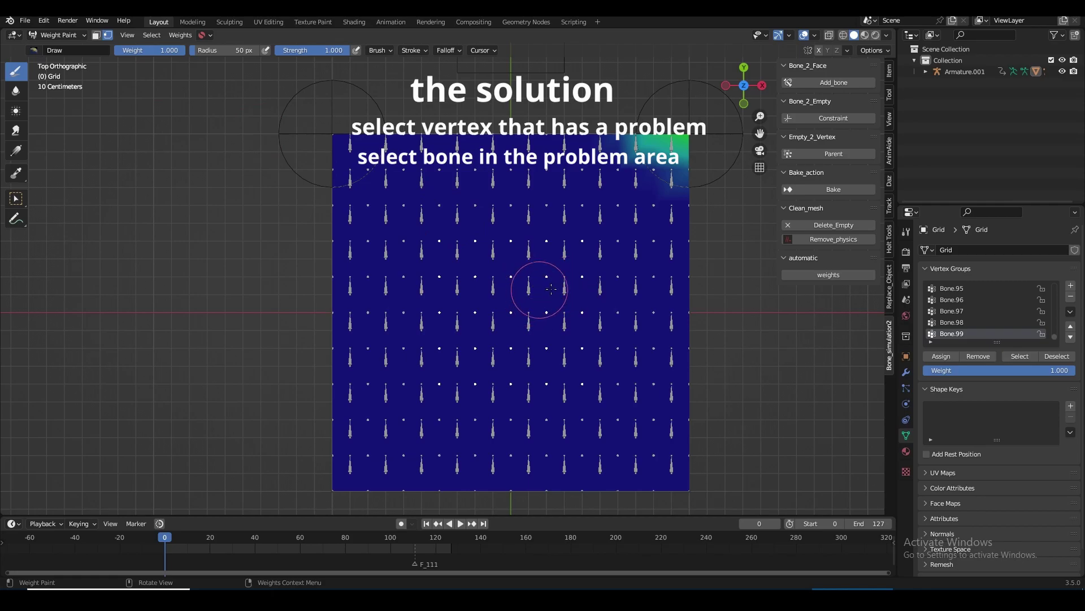
click(180, 35)
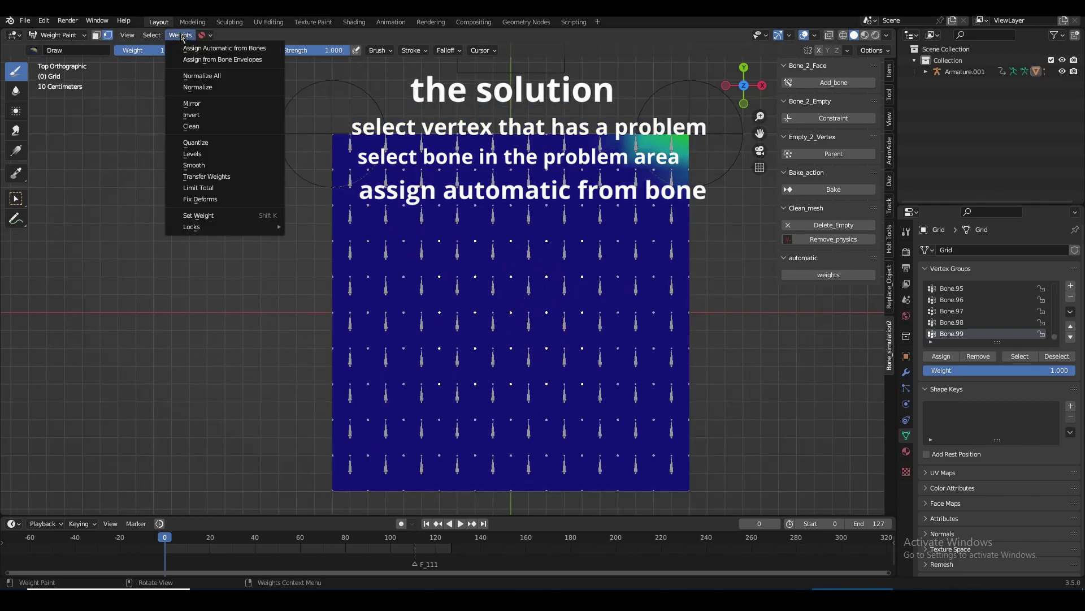
click(196, 50)
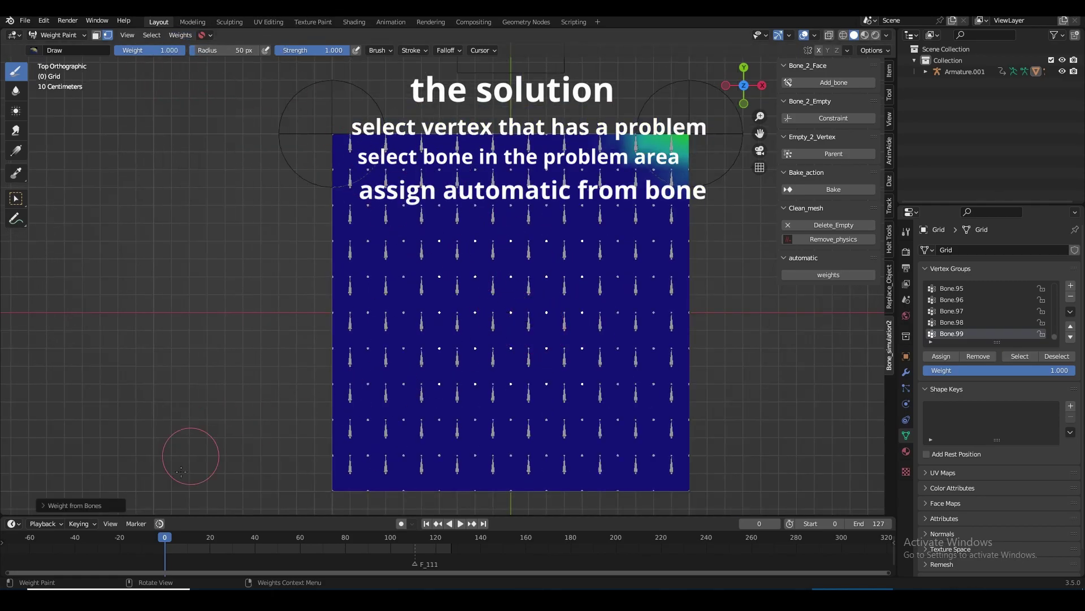
Play the animation to examine how the reweighted grid follows the bones, and return to frame 0.
middle_drag(682, 180, 554, 200)
key(space)
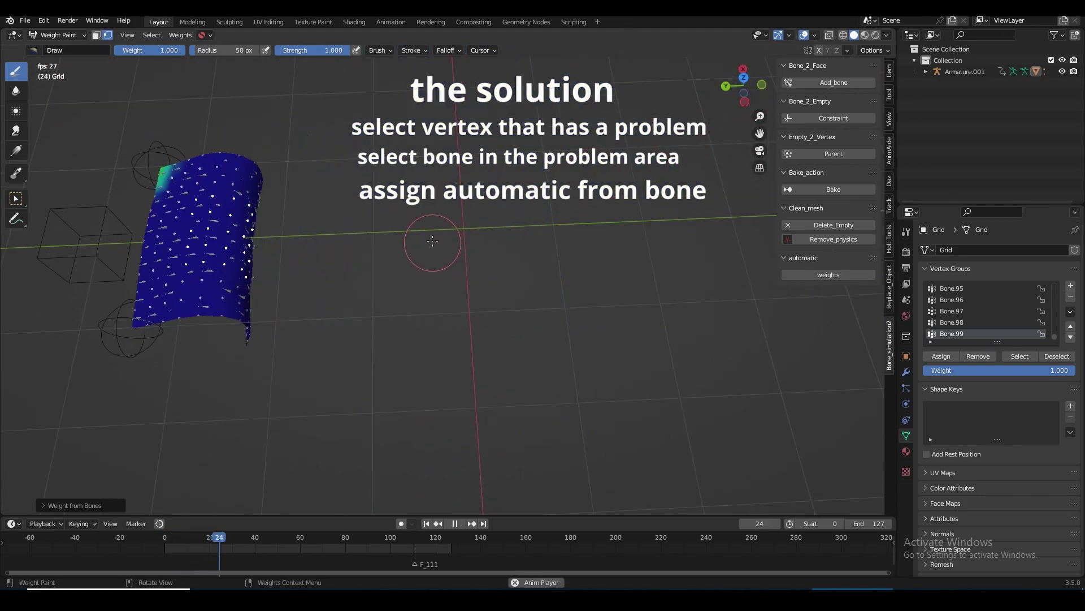
key(space)
drag(760, 134, 972, 137)
drag(744, 89, 811, 45)
scroll(641, 167, down, 3)
key(space)
mouse_move(626, 170)
middle_down()
mouse_move(613, 206)
mouse_move(638, 165)
middle_up()
drag(736, 91, 676, 94)
key(space)
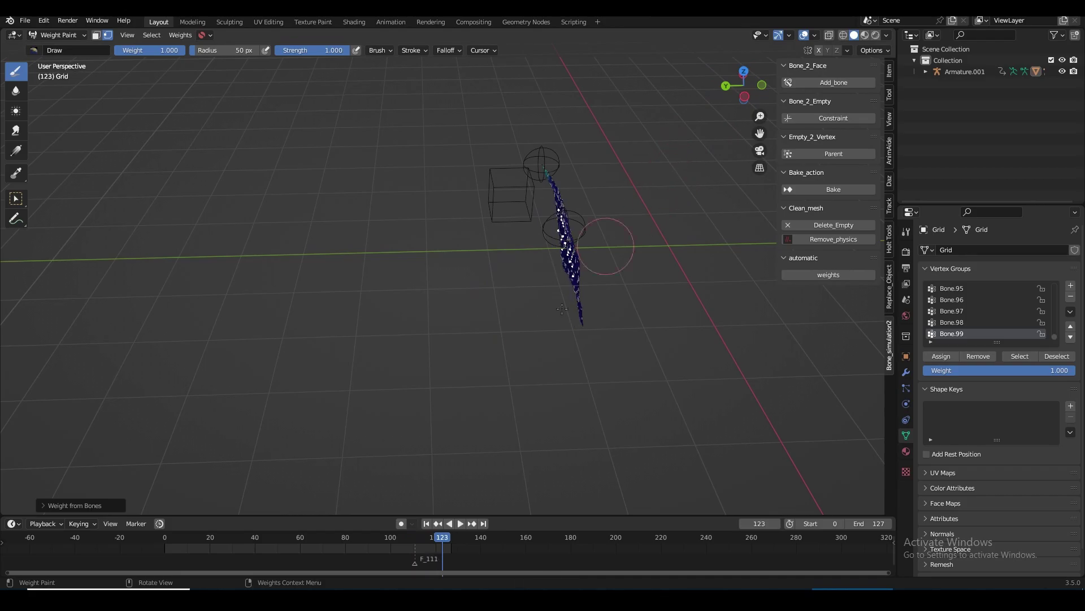
click(427, 527)
drag(760, 134, 537, 202)
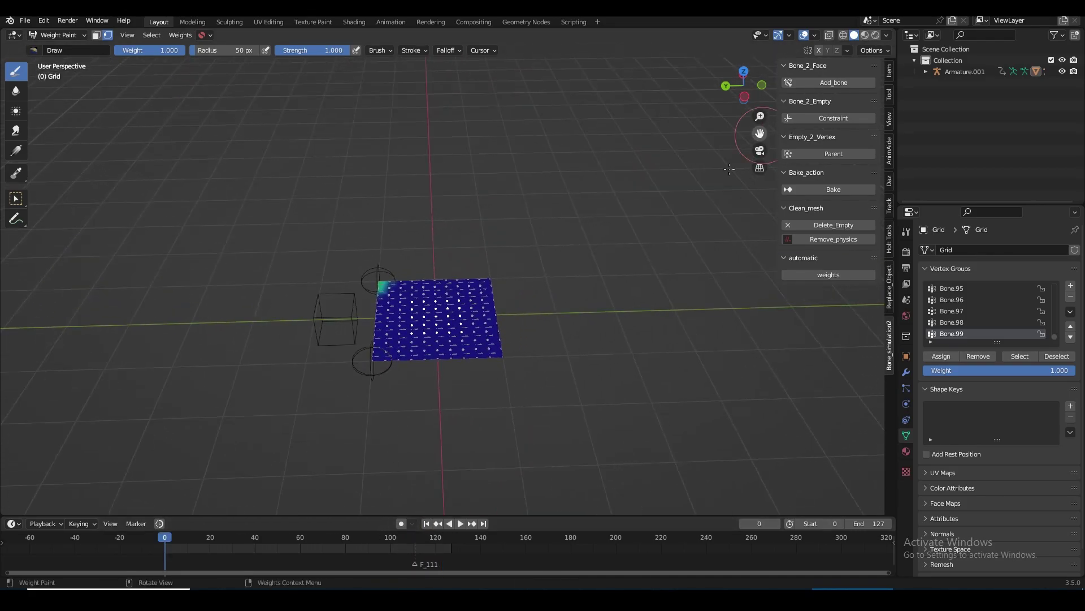
scroll(753, 143, up, 2)
Return the grid to Object Mode and add a Subdivision Surface modifier with 2 viewport levels.
click(57, 35)
click(54, 47)
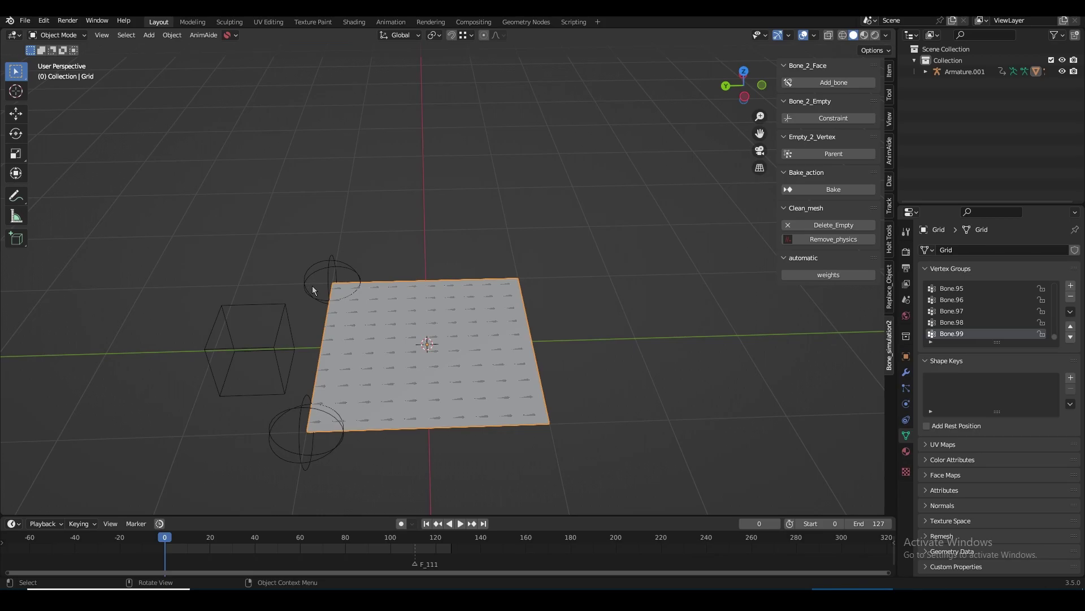
drag(760, 134, 784, 107)
click(908, 372)
click(965, 275)
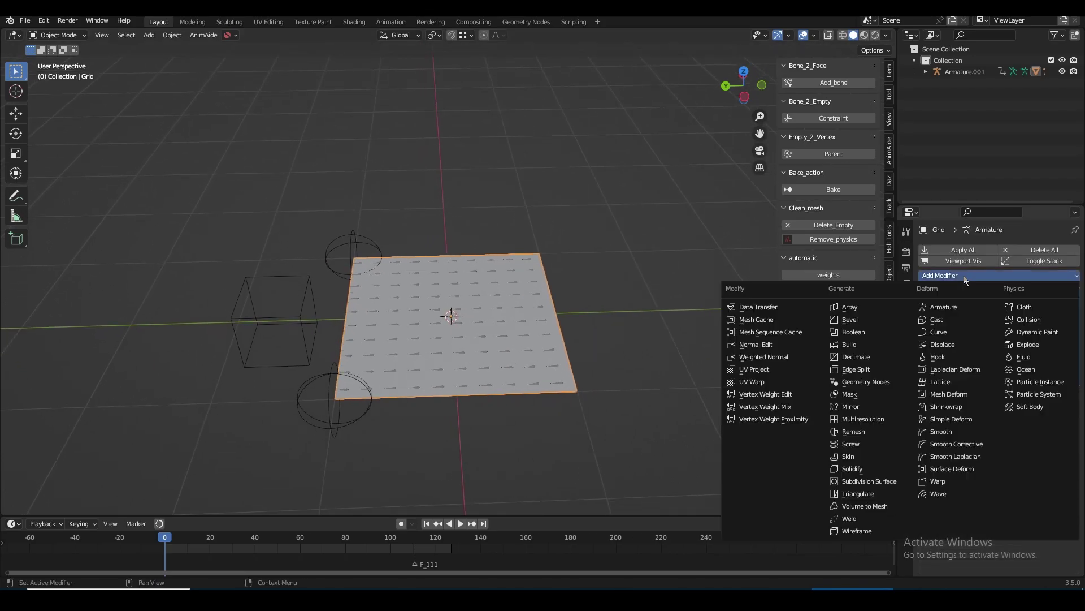
click(886, 482)
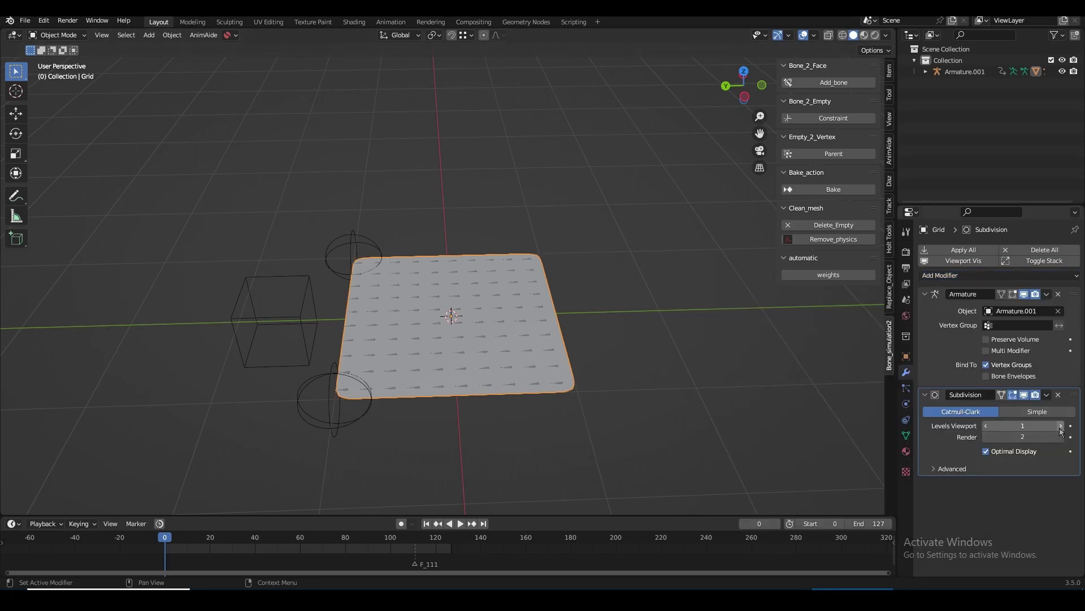
Add a Solidify modifier to the grid and shade it smooth.
click(987, 276)
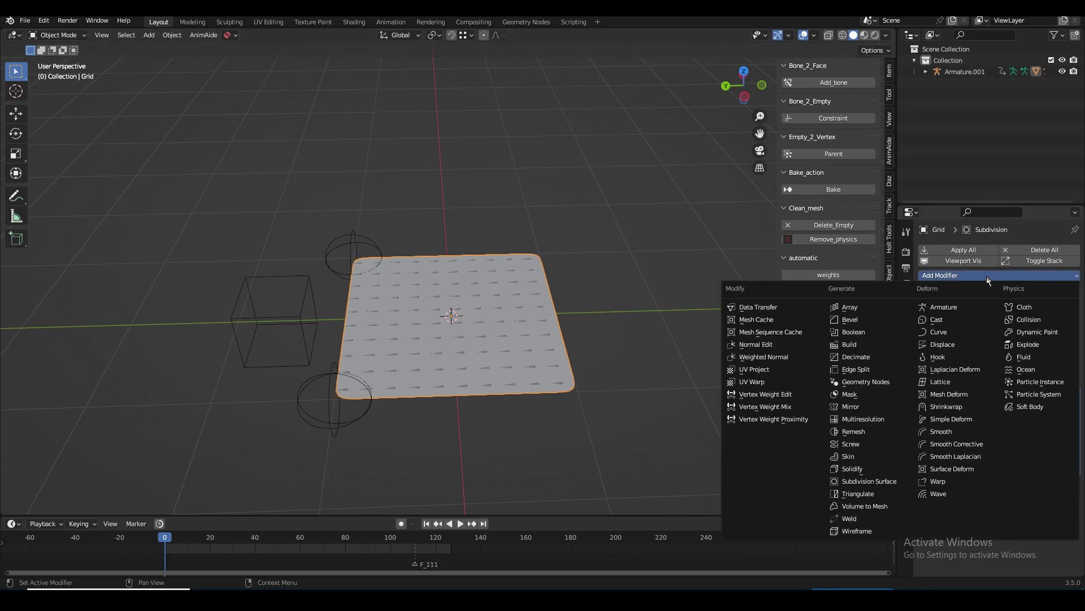
click(873, 469)
drag(744, 73, 534, 226)
right_click(534, 226)
click(516, 239)
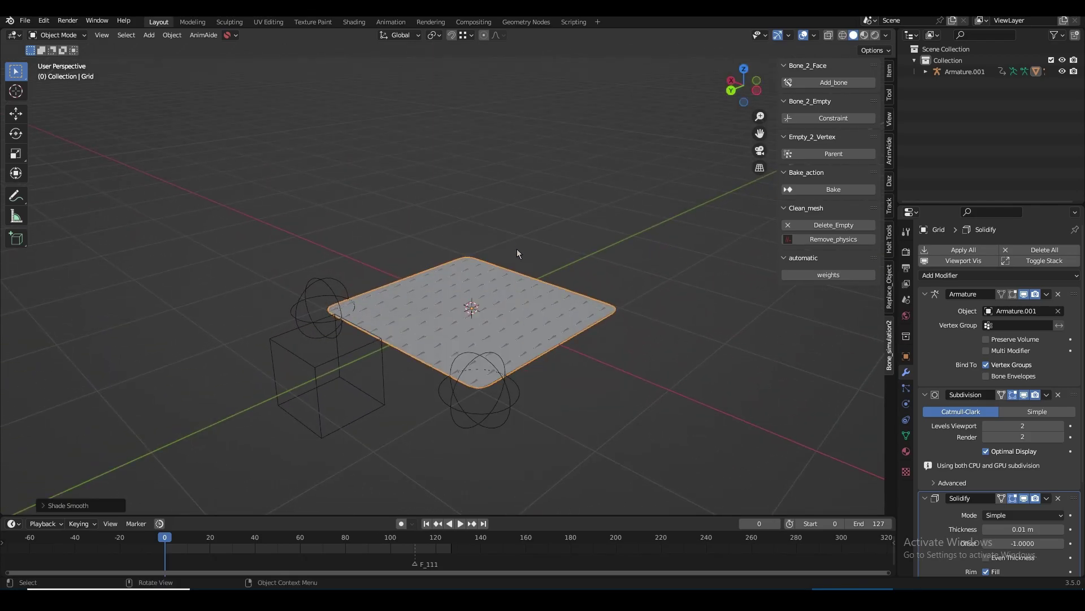
Play the animation with the viewport overlays hidden and examine the smoothed grid's motion from several sides.
key(space)
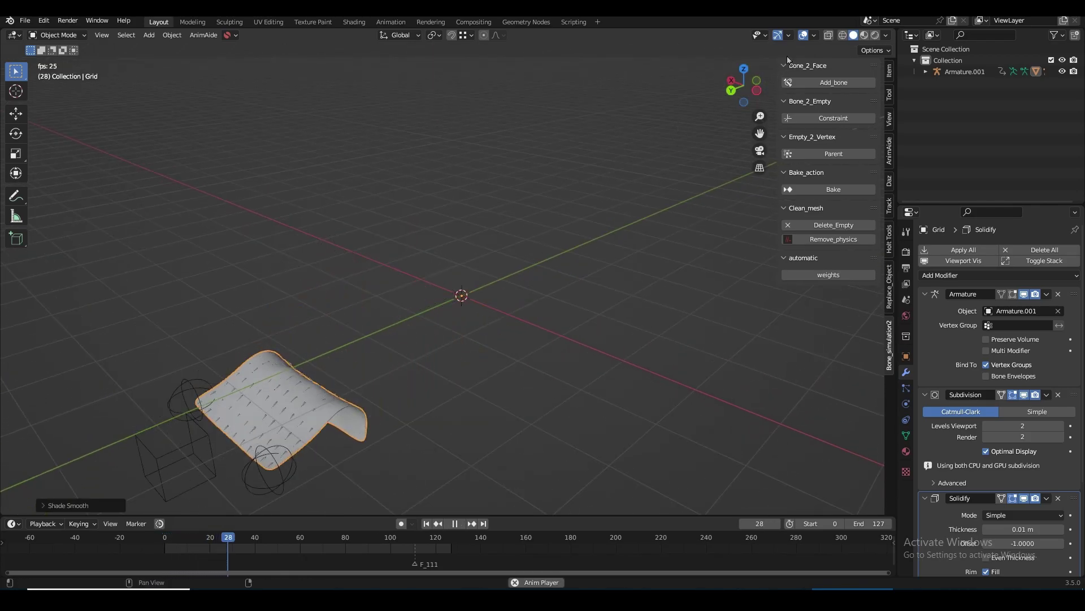
click(804, 35)
drag(744, 103, 798, 94)
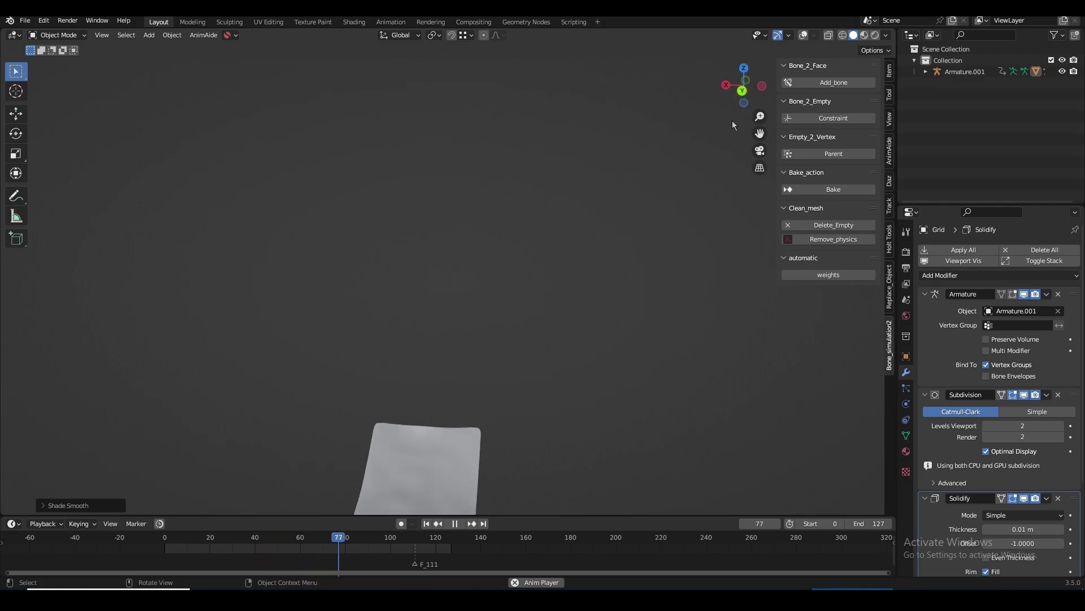
key(space)
key(space)
key(space)
drag(739, 100, 615, 102)
key(space)
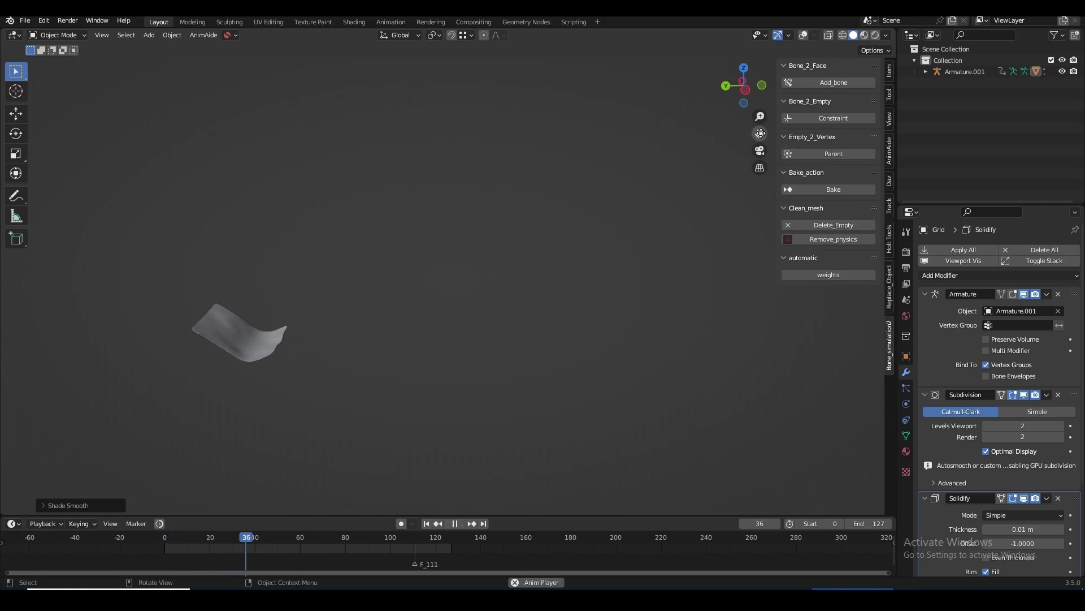
Set the animation's start frame to 15 and examine the shortened playback of the grid from different angles.
click(814, 523)
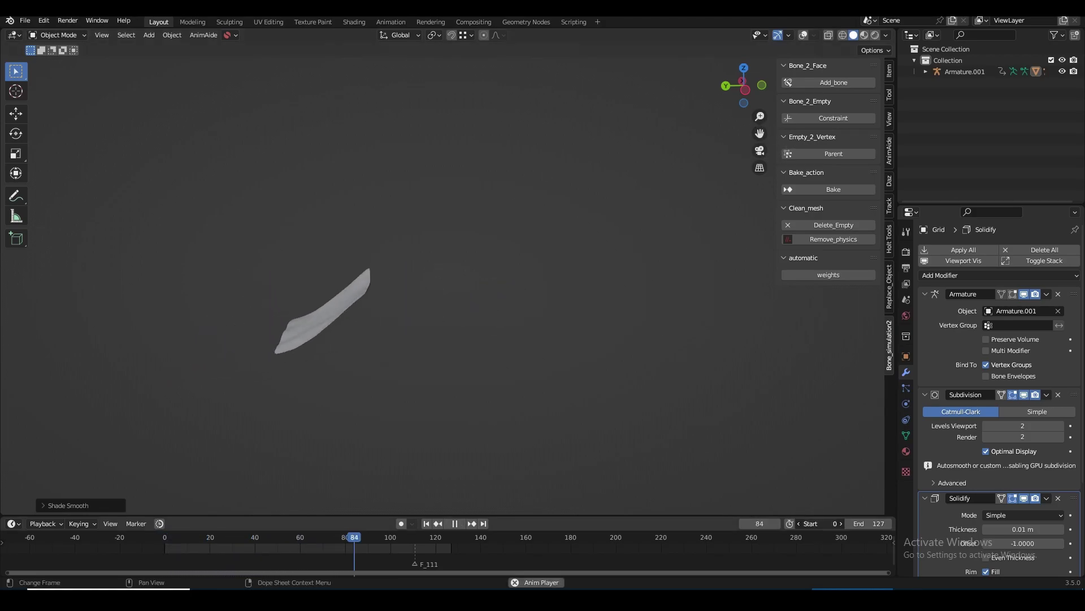
text(15)
key(Return)
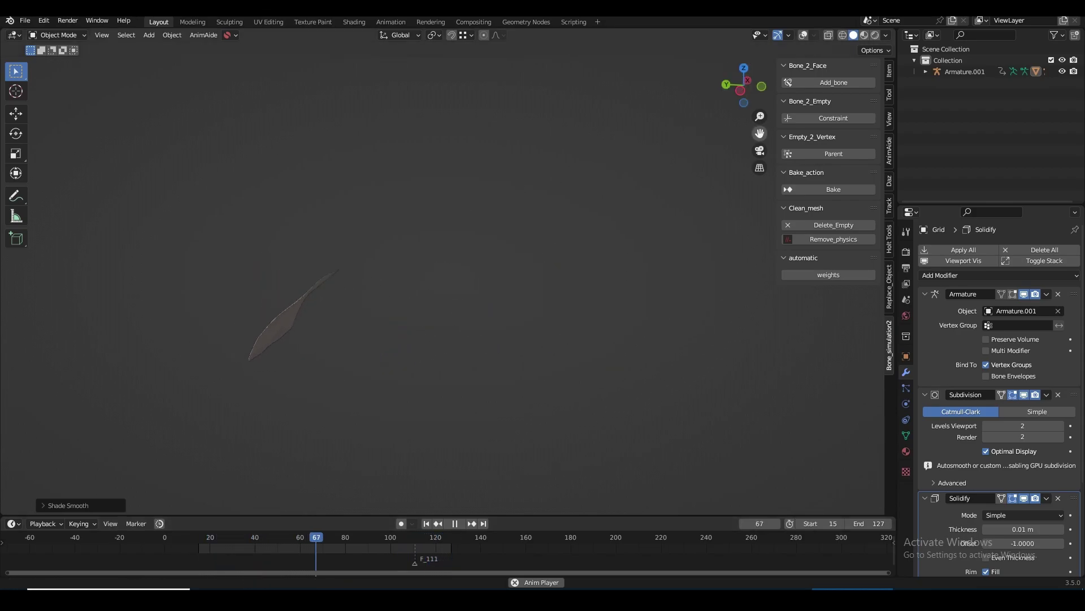
drag(738, 92, 647, 78)
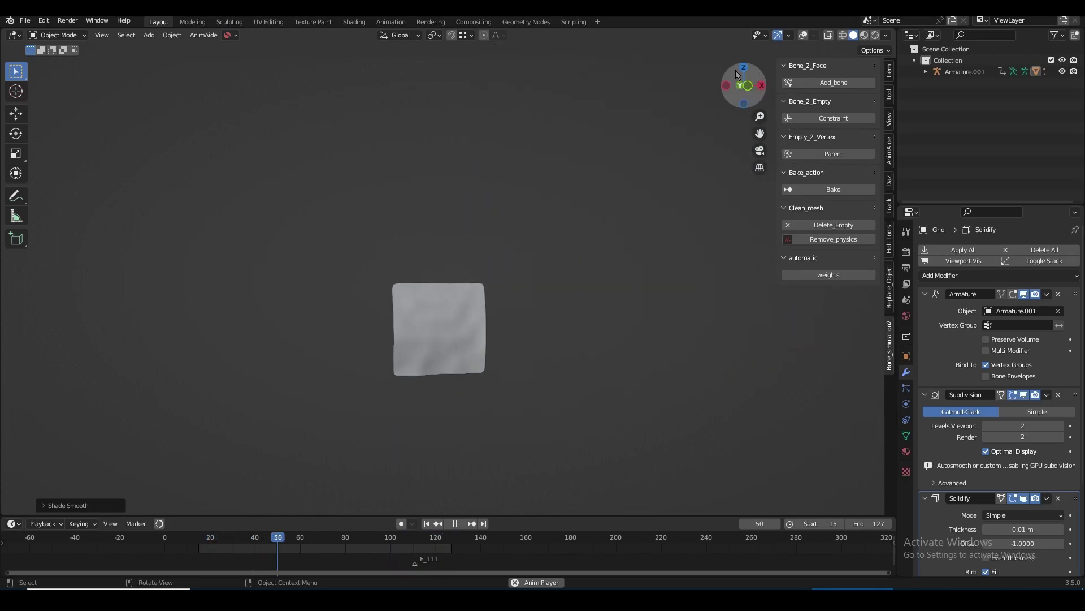
drag(741, 91, 659, 64)
drag(736, 127, 650, 152)
drag(735, 88, 904, 88)
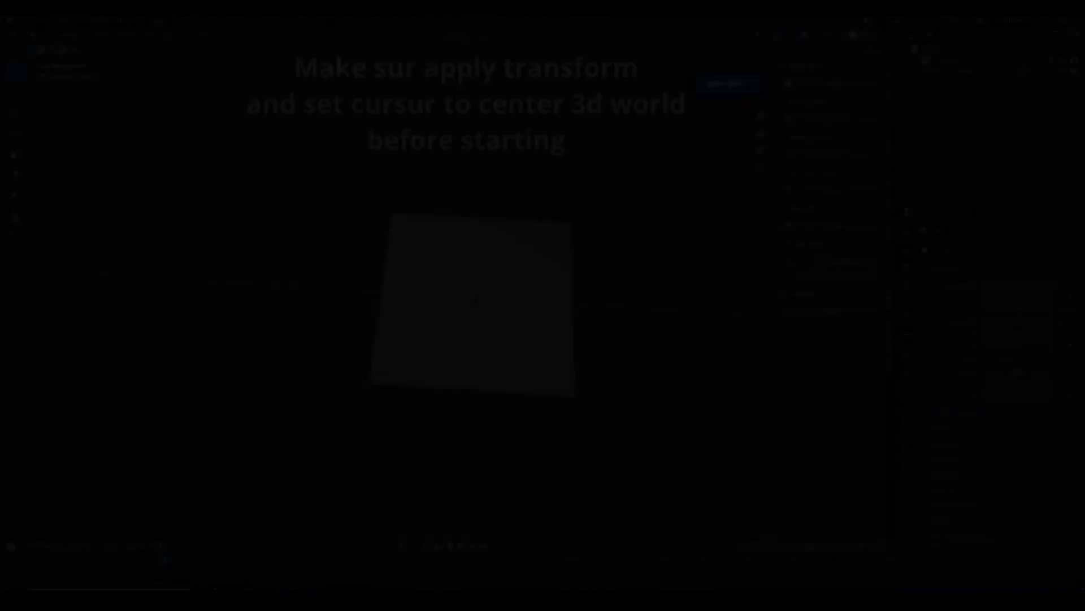